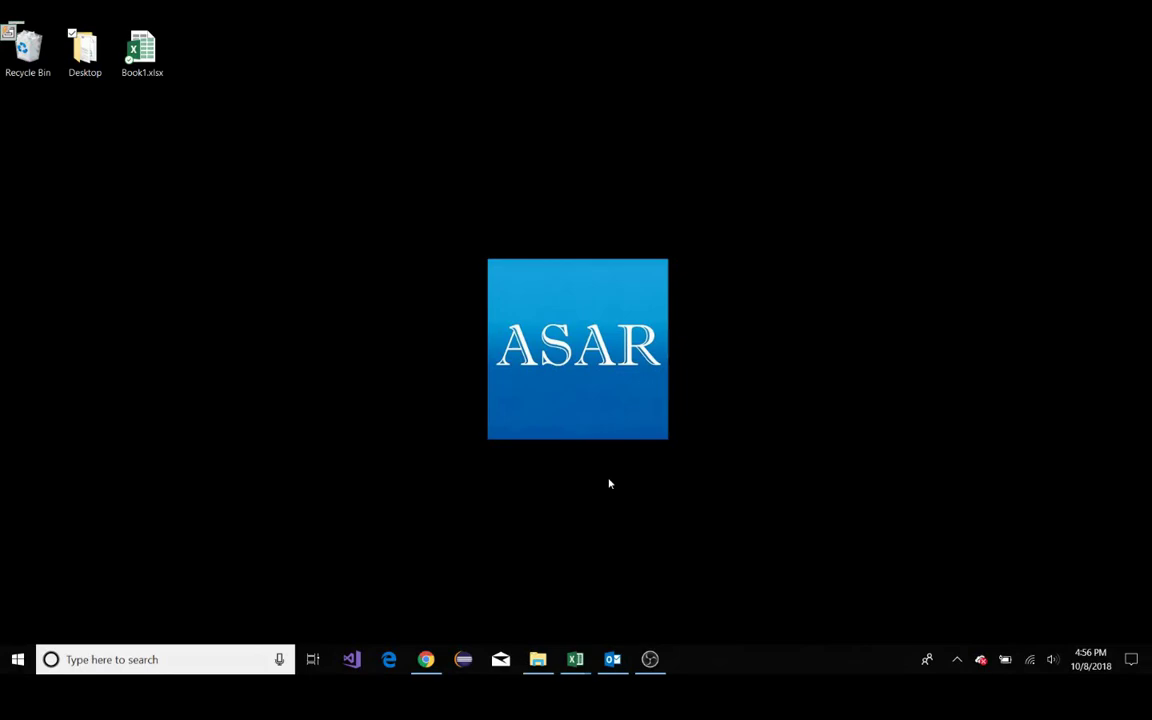
- Bring back the SAP Cloud for Customer downloads page, then open and dismiss the user account menu
left_click(426, 659)
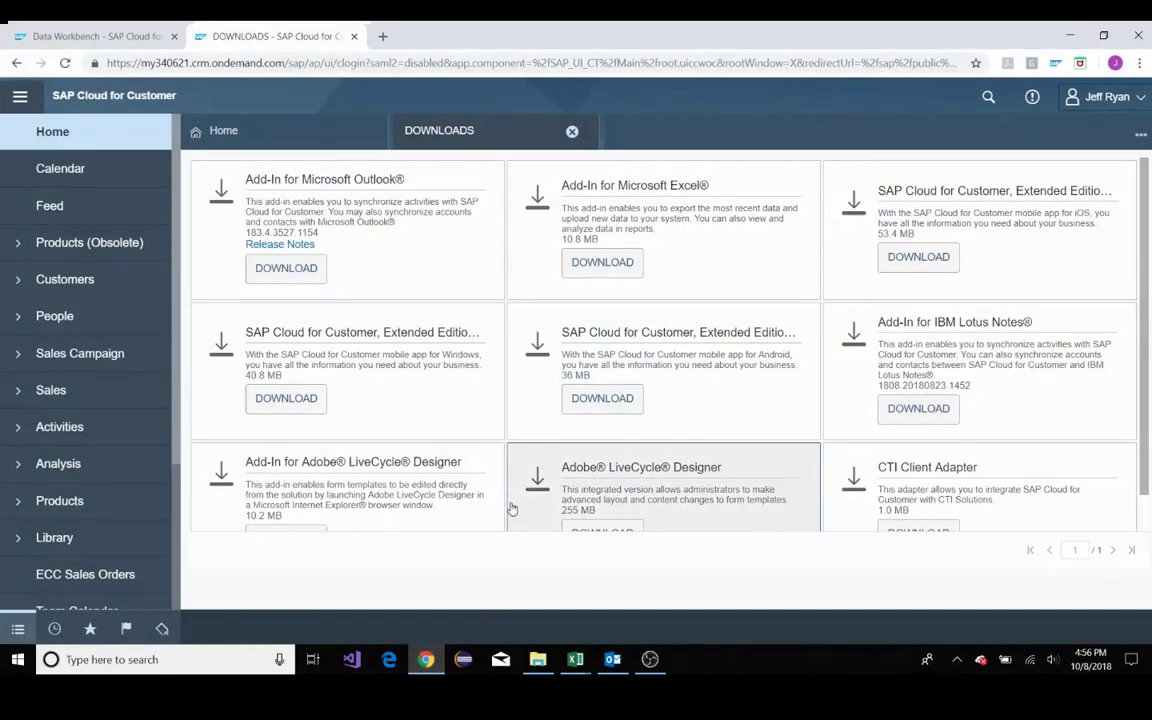
left_click(1105, 96)
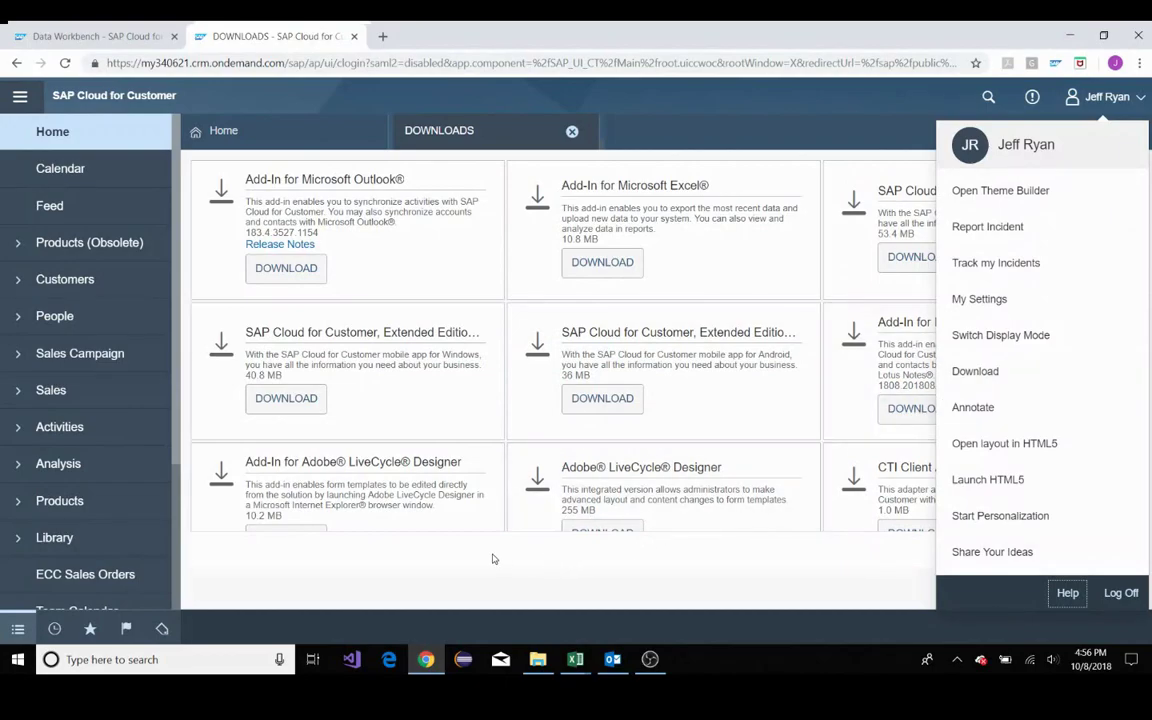
left_click(447, 561)
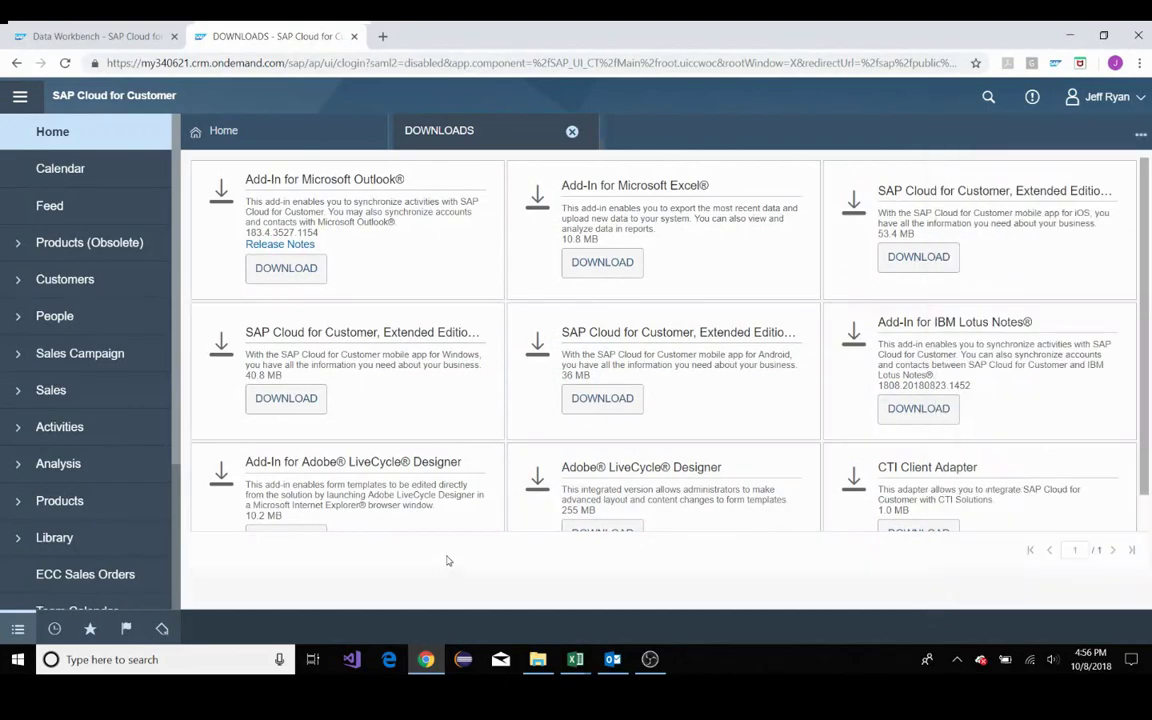
- Minimize the browser, switch to Outlook, and open the 'Exploring New Opportunities' email
left_click(1071, 36)
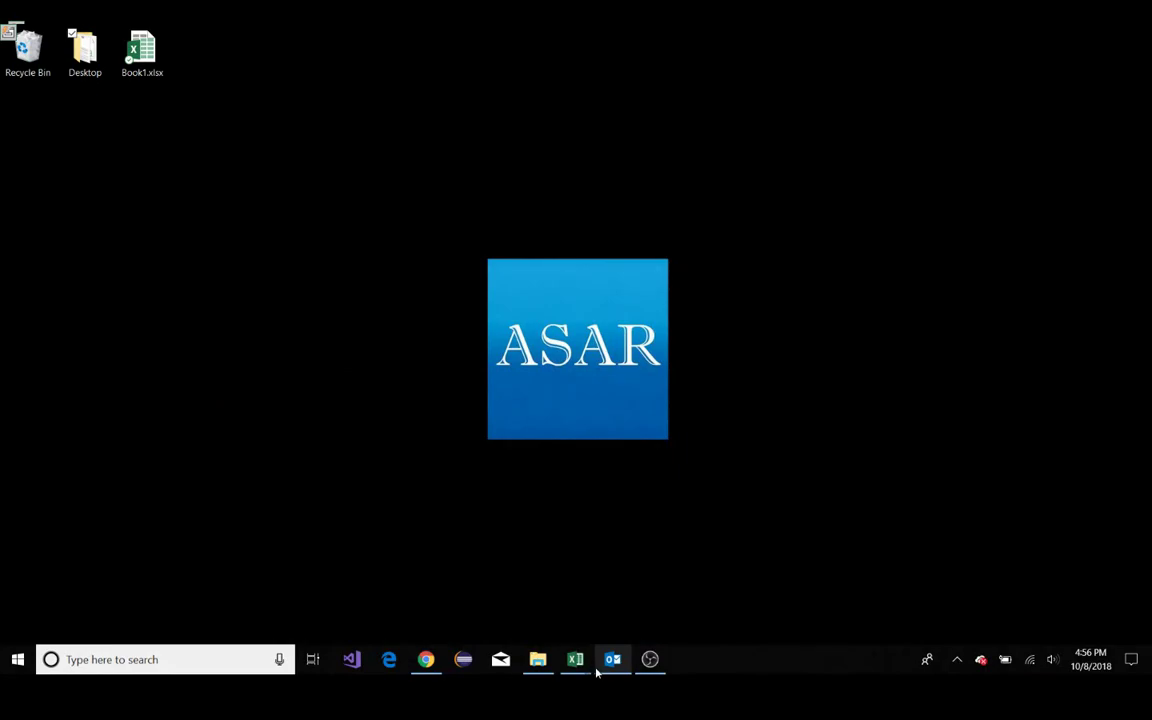
left_click(612, 659)
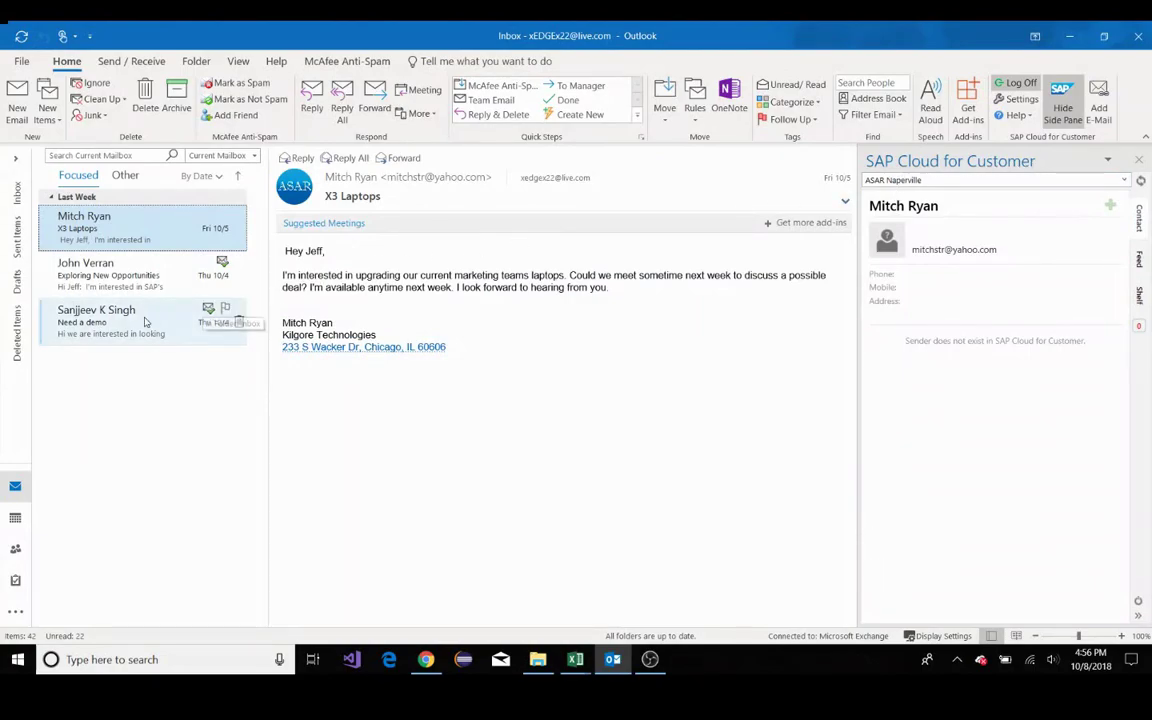
left_click(133, 281)
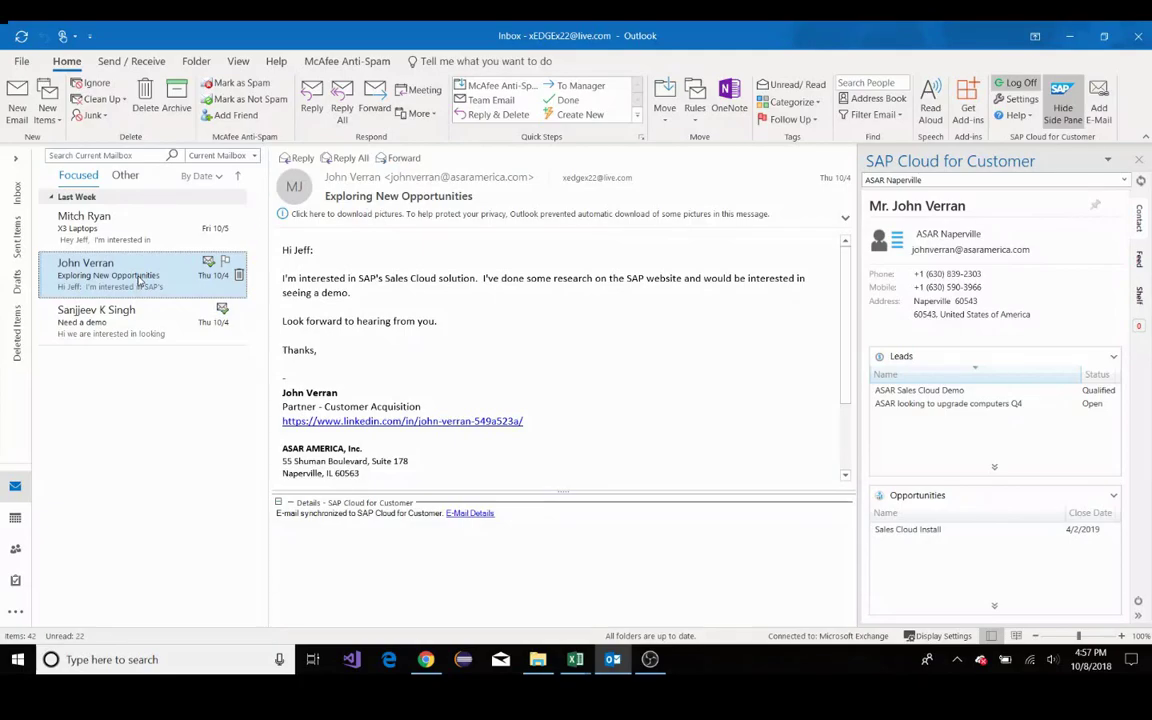
left_click(1139, 260)
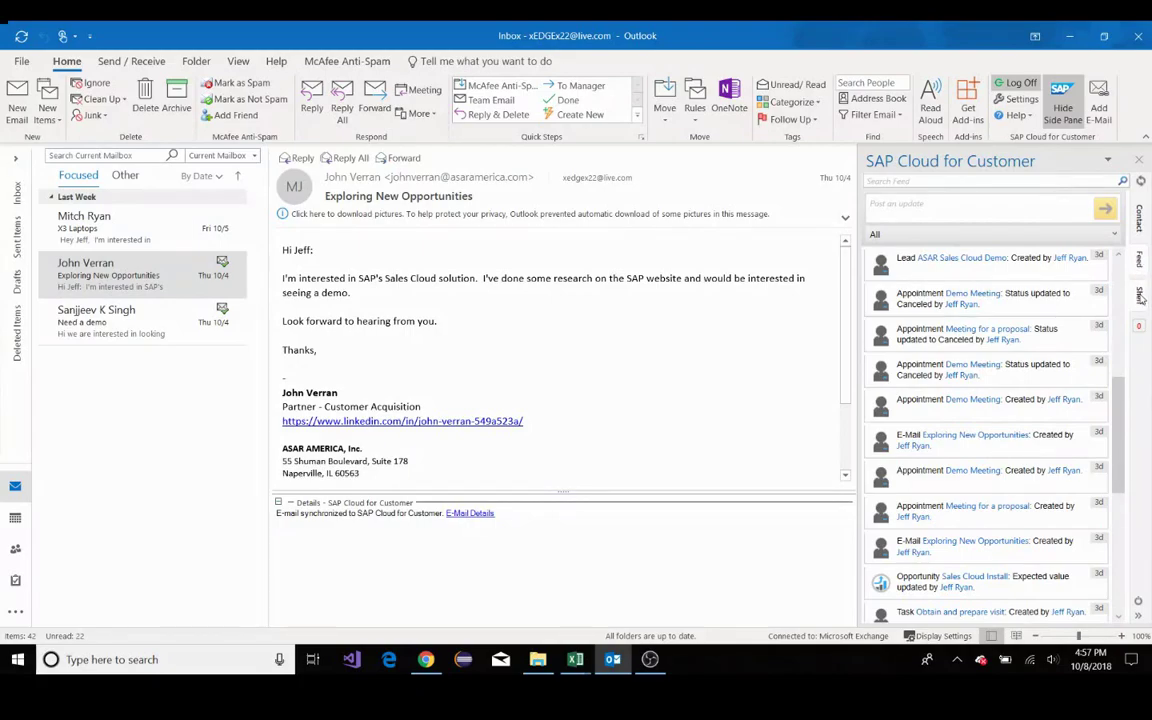
left_click(1140, 295)
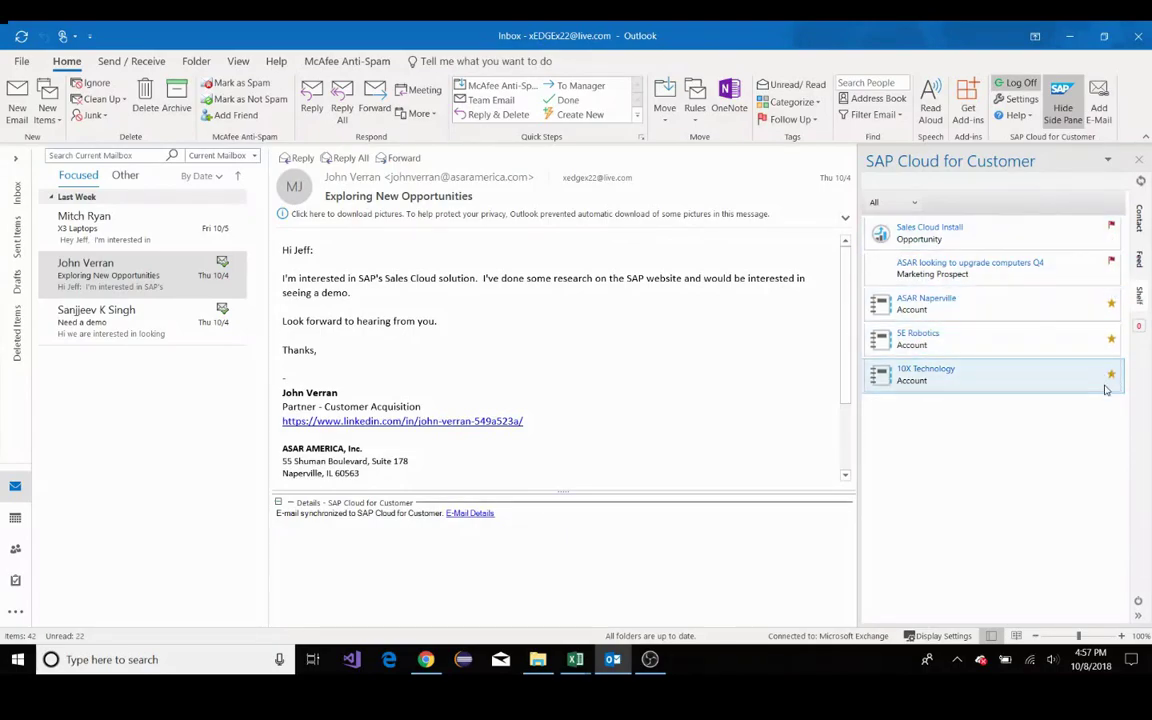
left_click(1137, 232)
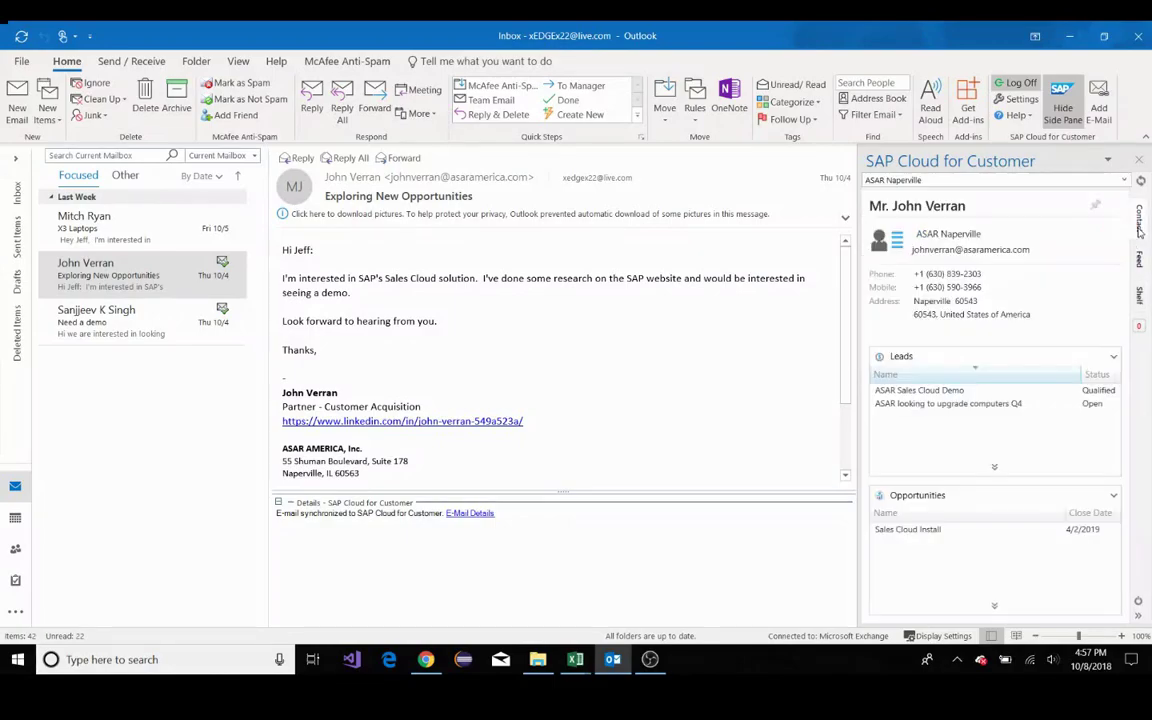
left_click(133, 331)
left_click(127, 286)
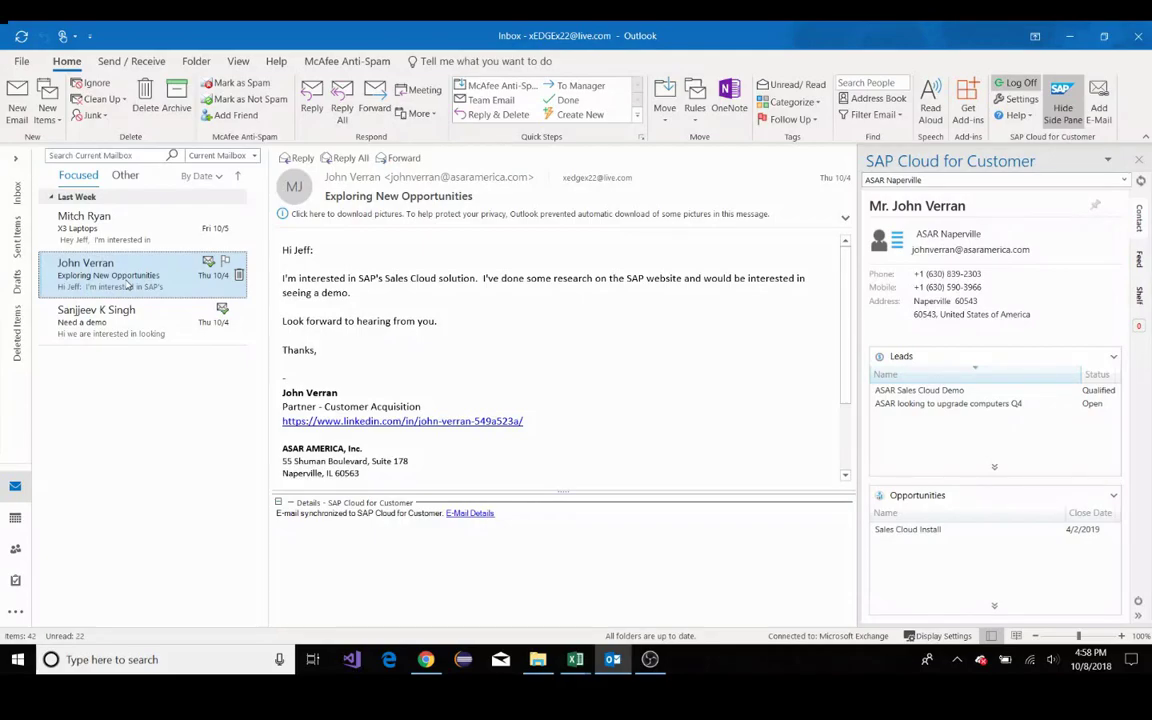
left_click(942, 358)
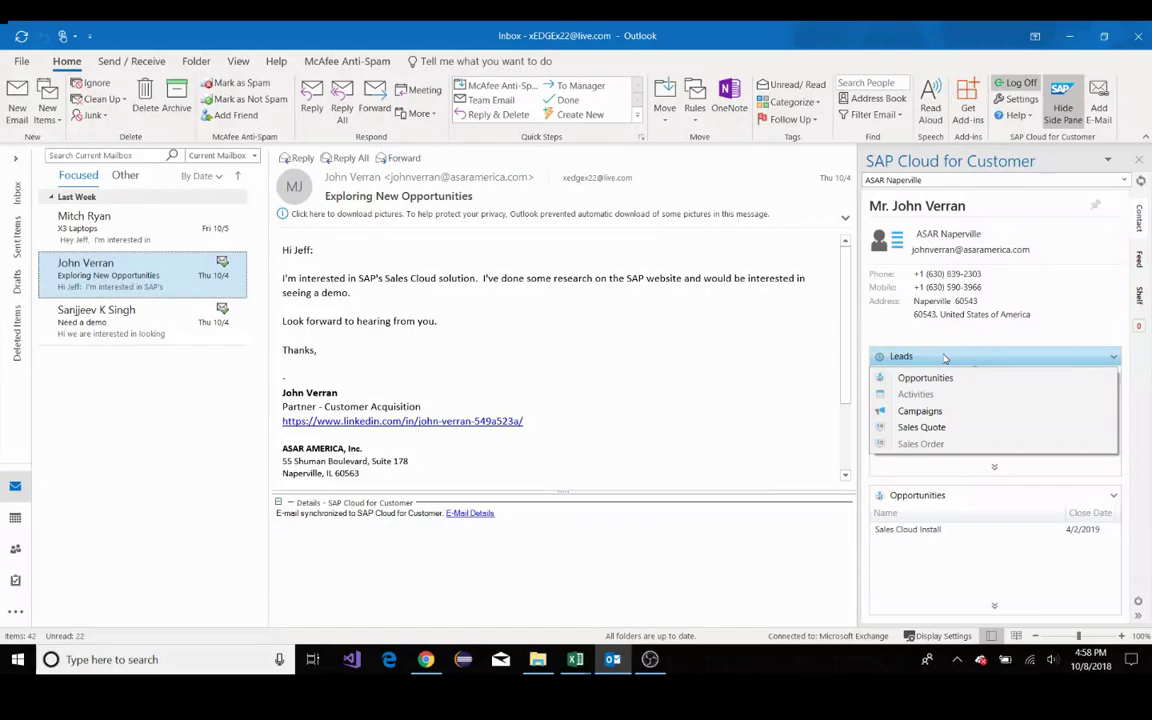
left_click(788, 420)
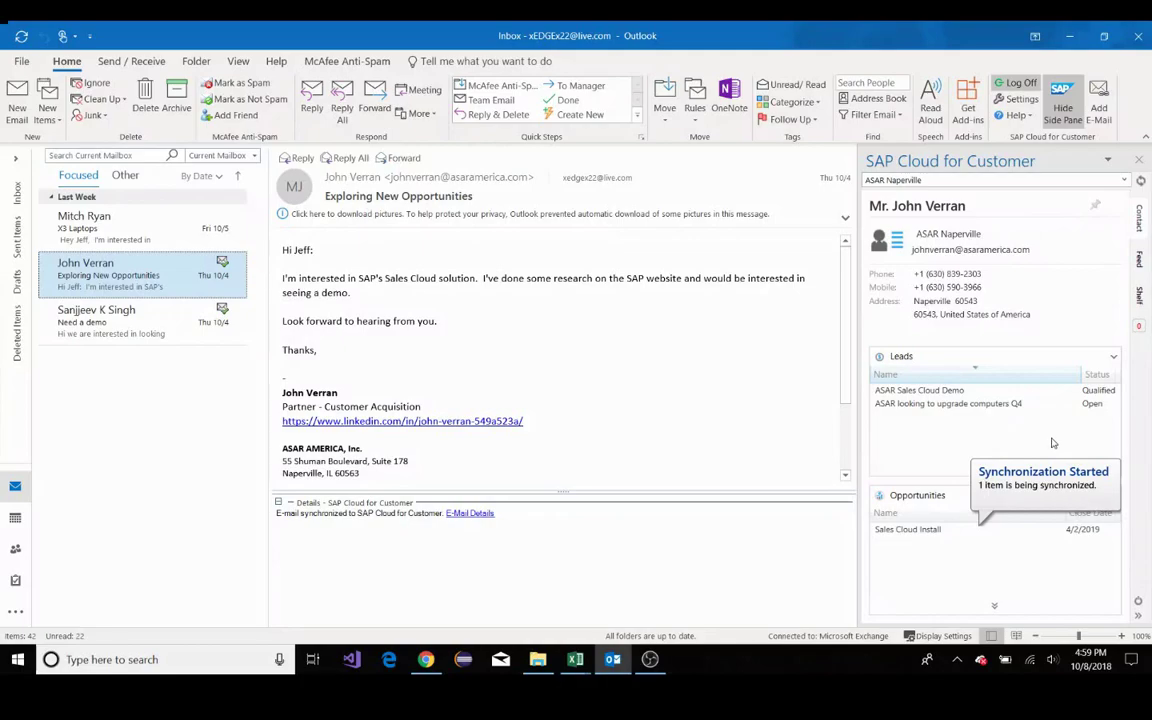
- Open the Sales Cloud Install opportunity, dismiss the sales org warning, and view its Sales Activities
left_click(926, 531)
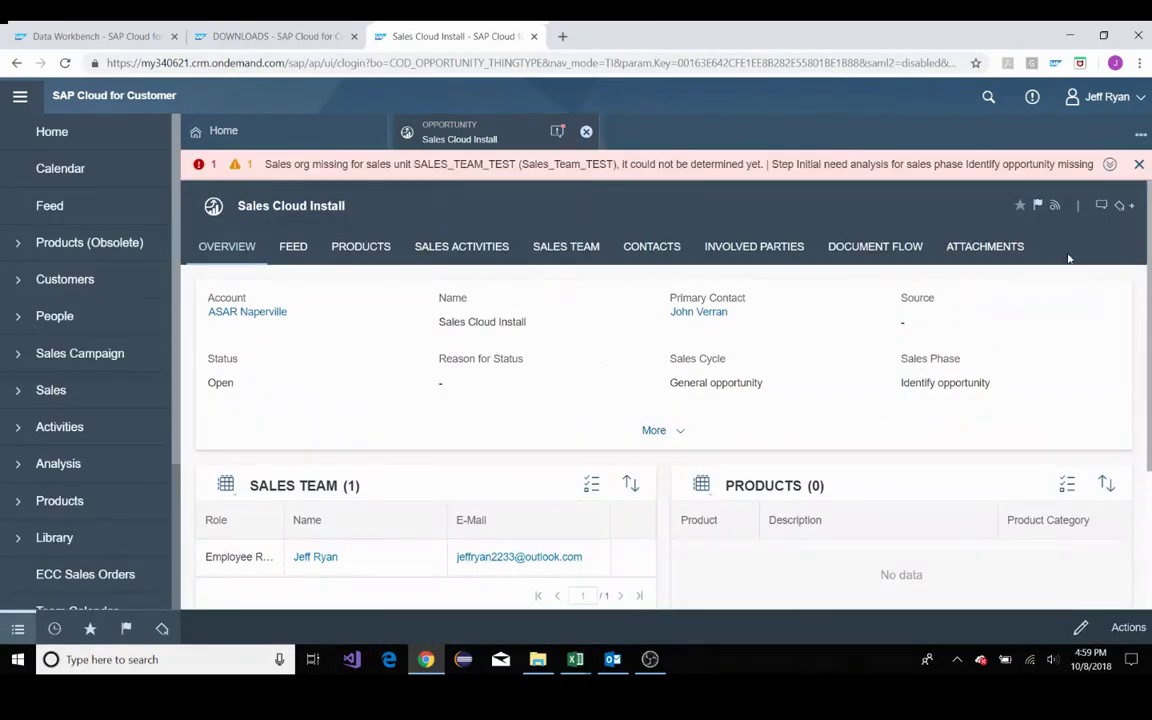
left_click(1138, 164)
left_click(462, 217)
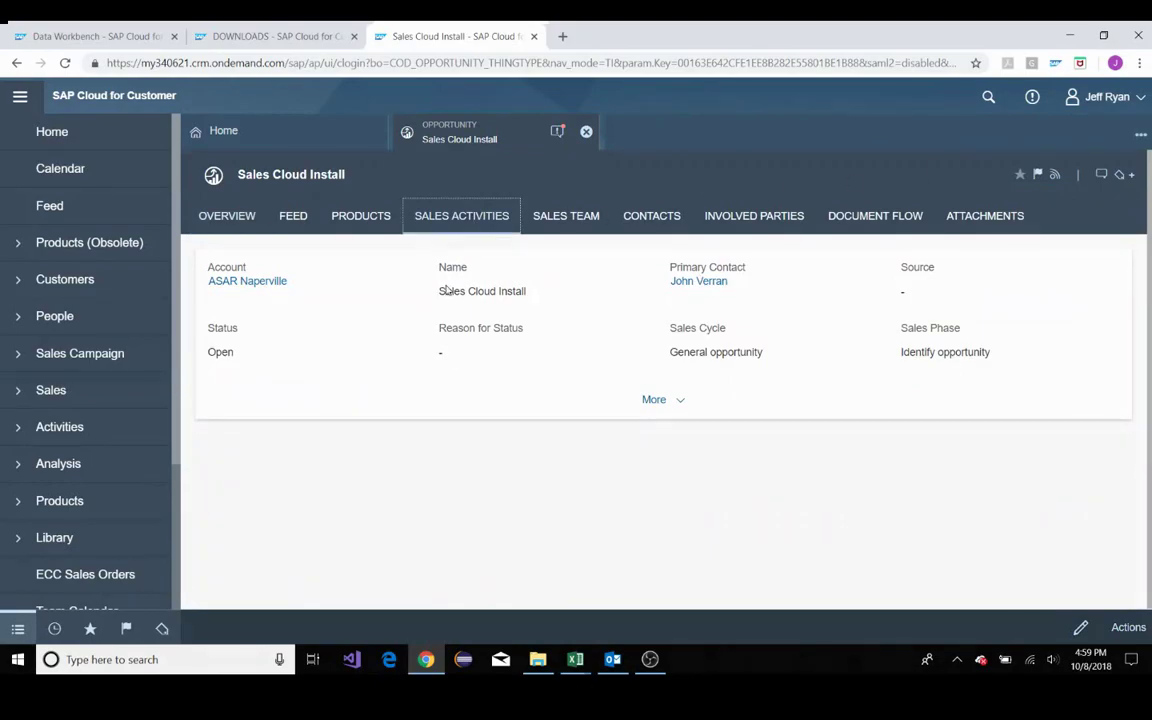
scroll(462, 345, "down", 5)
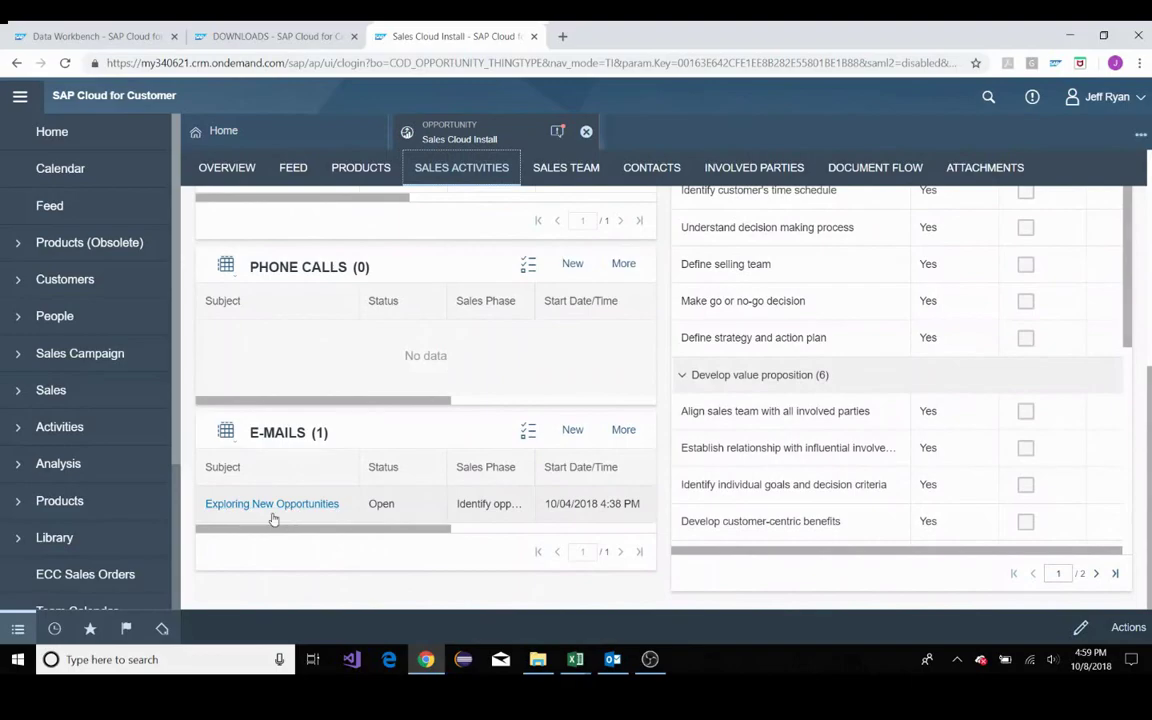
- Check the Exploring New Opportunities email record's account, ASAR Naperville, then close its browser tab
left_click(330, 506)
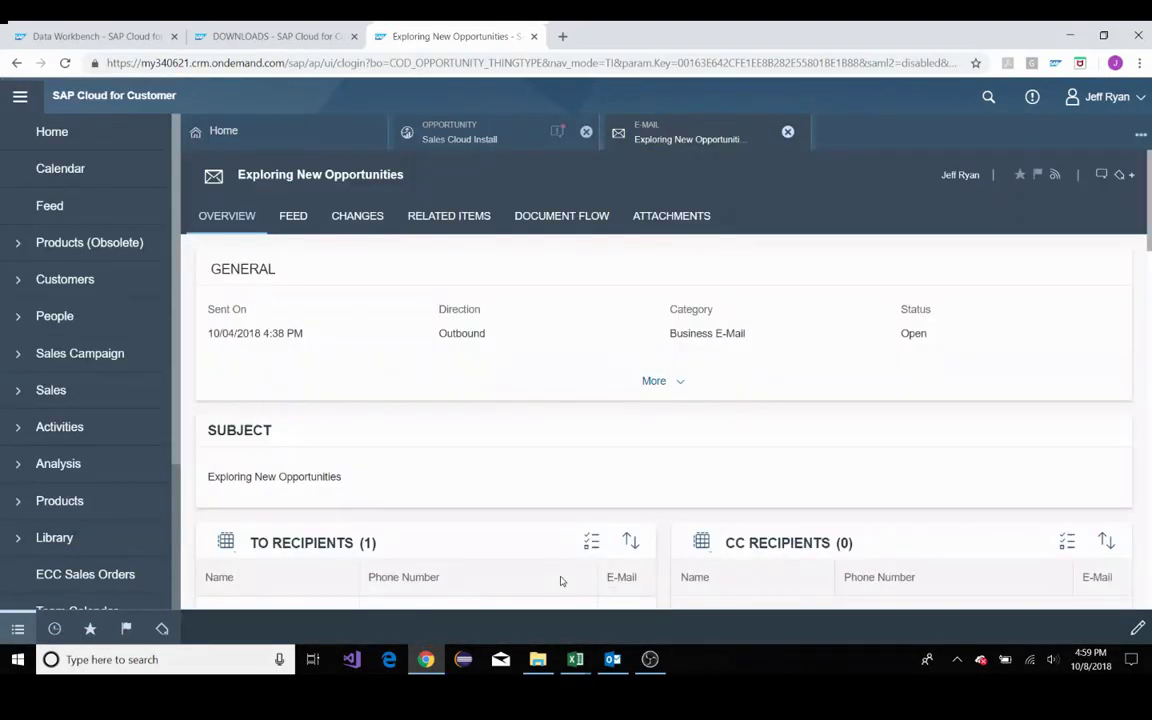
scroll(511, 510, "down", 3)
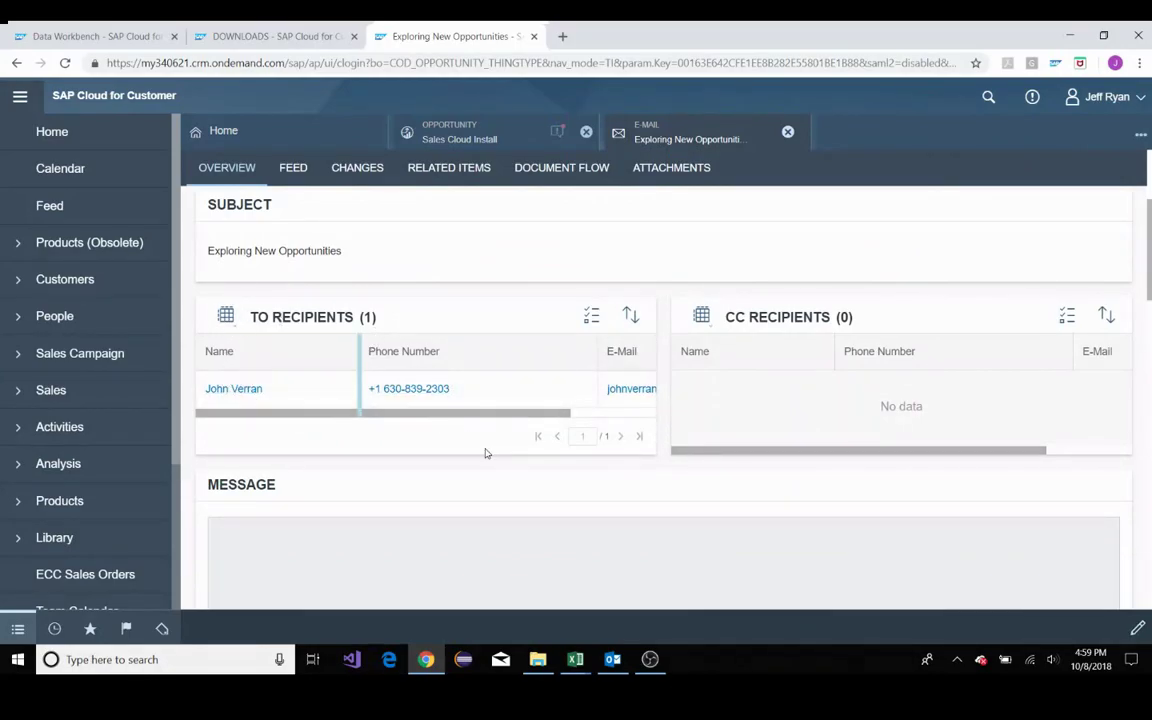
scroll(376, 376, "up", 3)
left_click(655, 381)
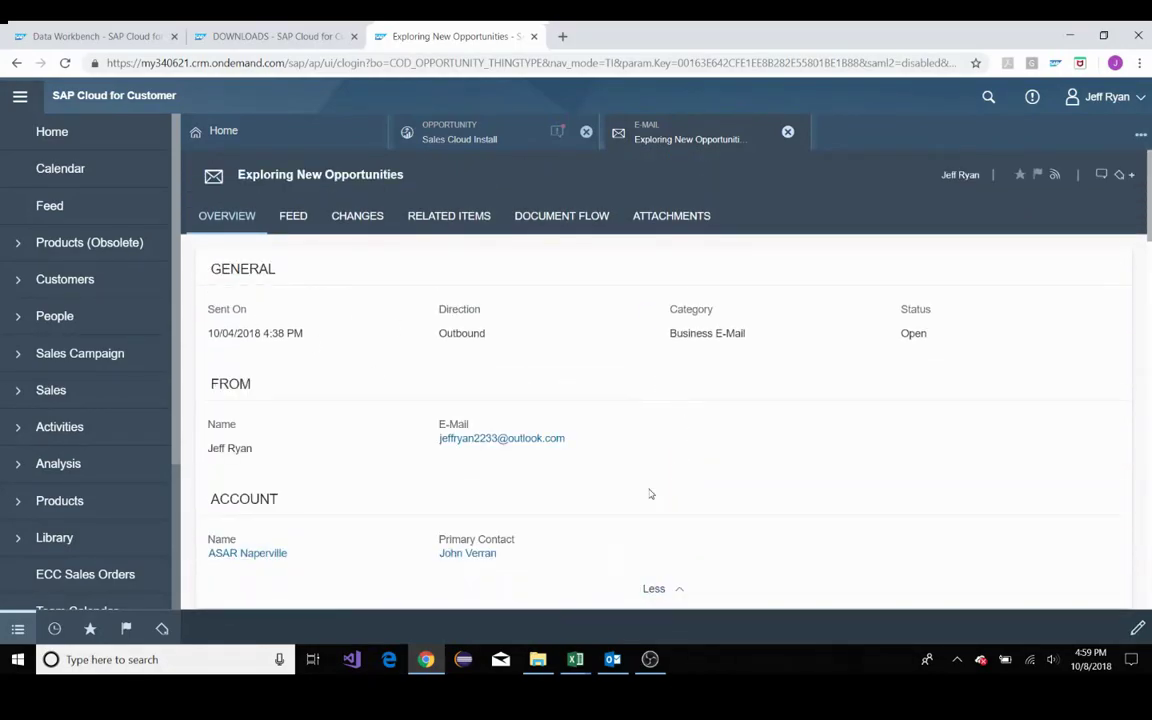
scroll(640, 495, "down", 2)
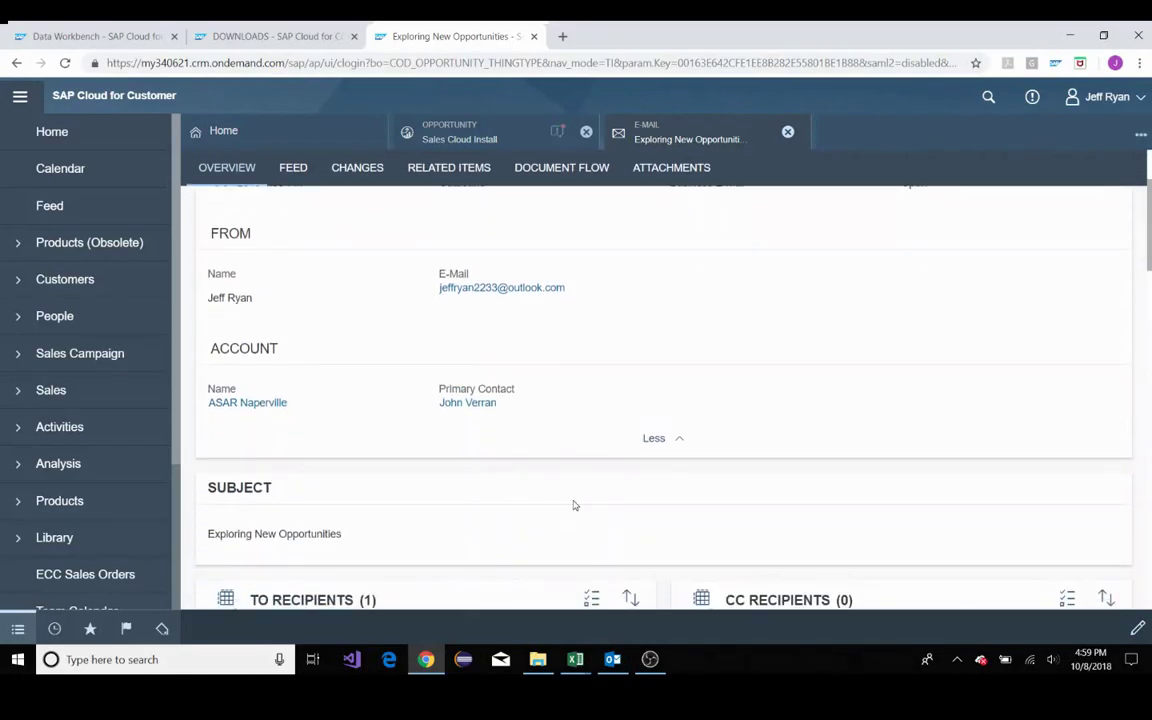
scroll(575, 505, "up", 2)
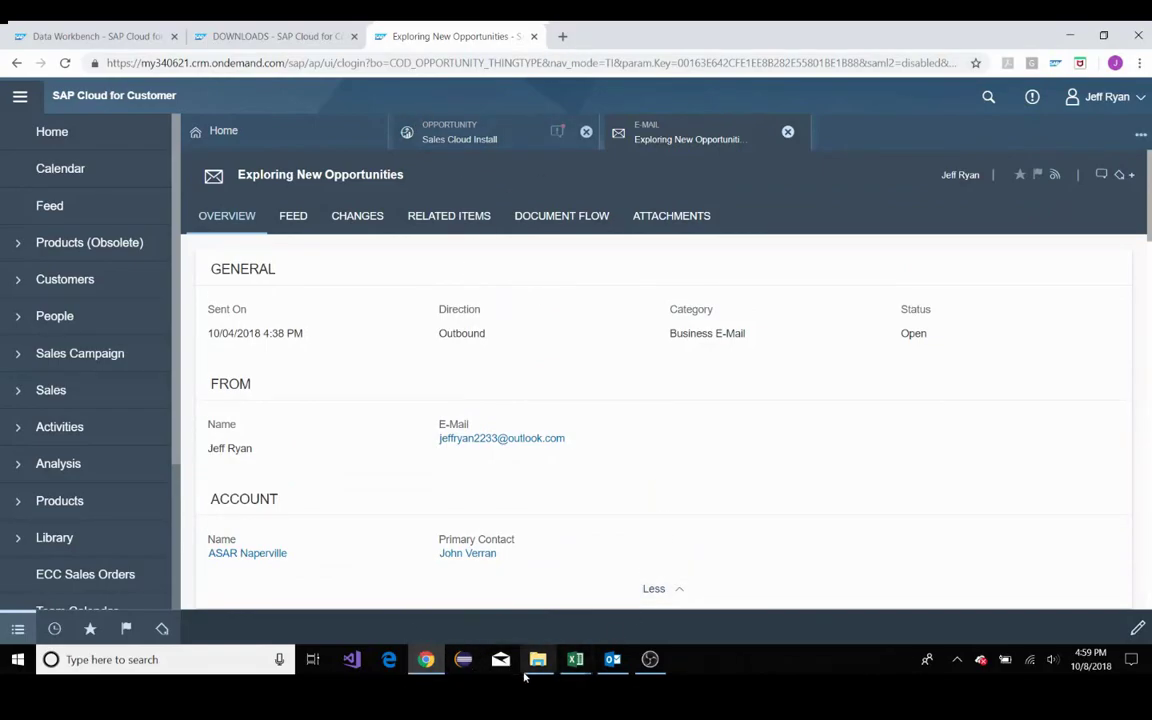
left_click(534, 36)
- Return to Outlook, show the October 2018 calendar, and bring up new-item options on October 11
key("alt+Tab")
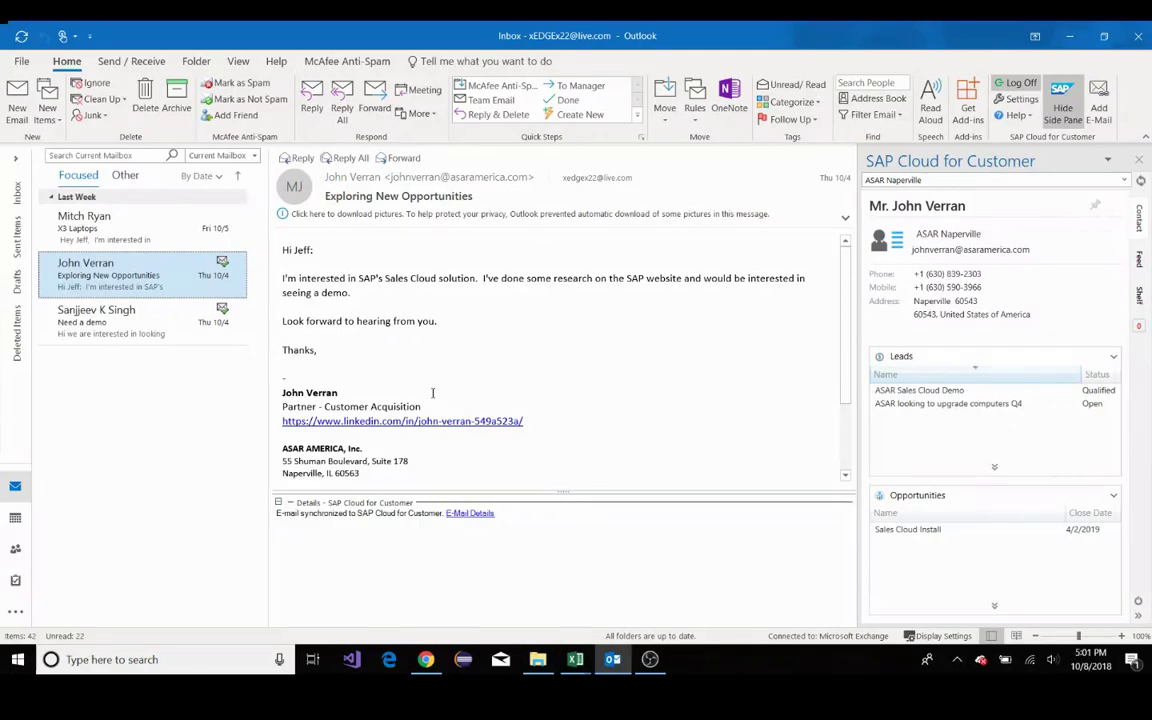
left_click(16, 518)
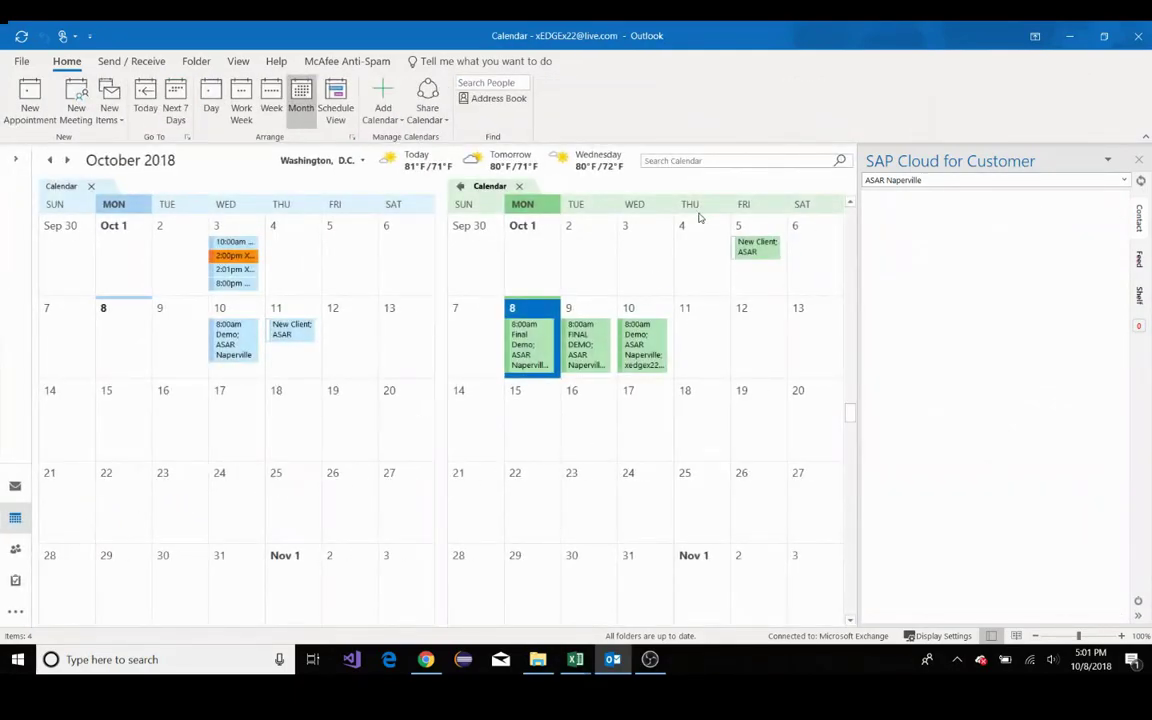
right_click(713, 341)
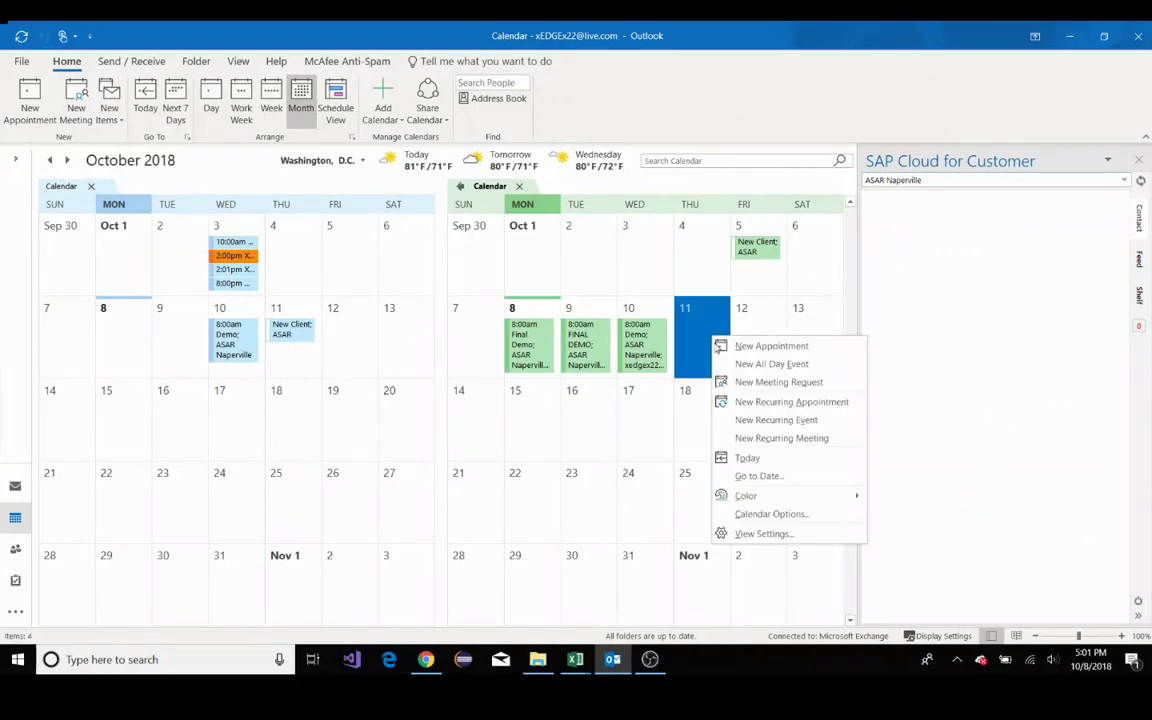
- Start a 10/11/2018 meeting request inviting the ASAR America contact, subject 'FINAL DEMO', location 'ASAR Naperville'
left_click(812, 386)
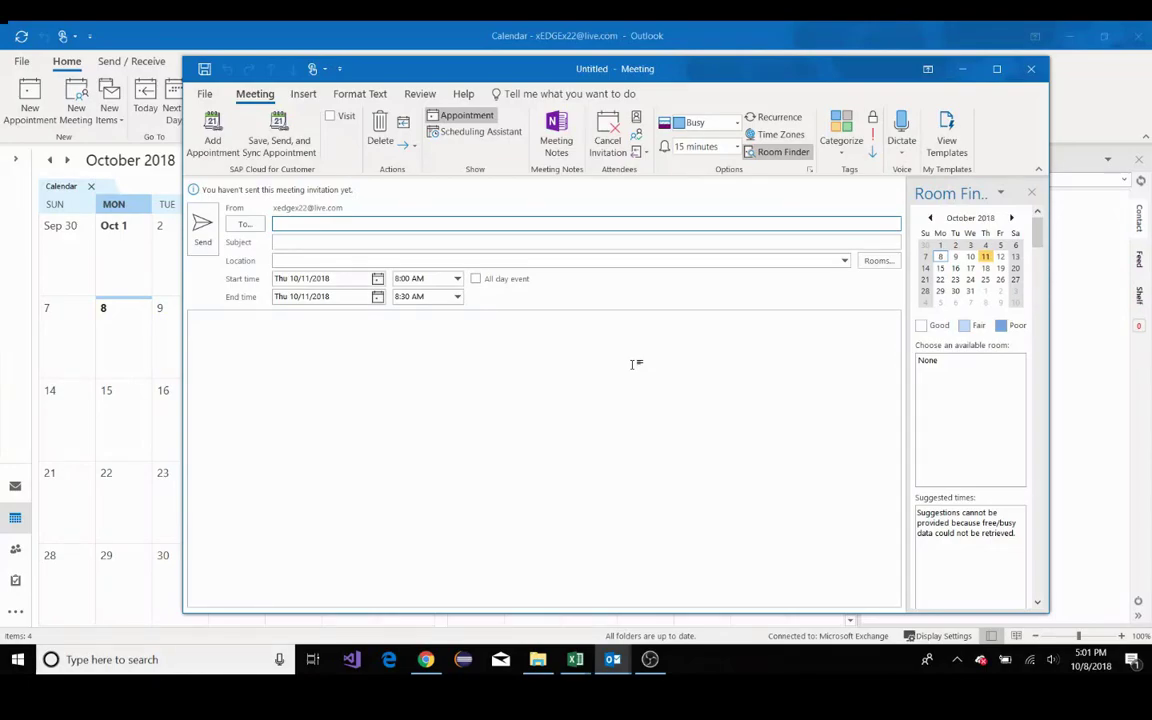
type("john")
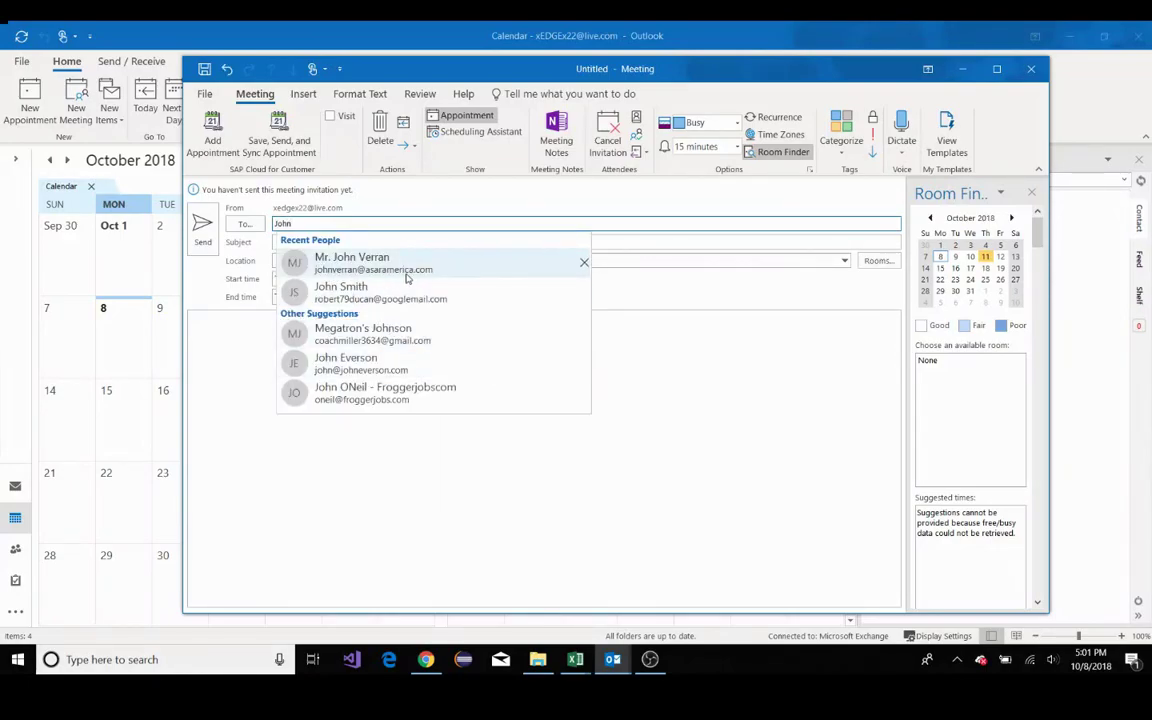
left_click(317, 266)
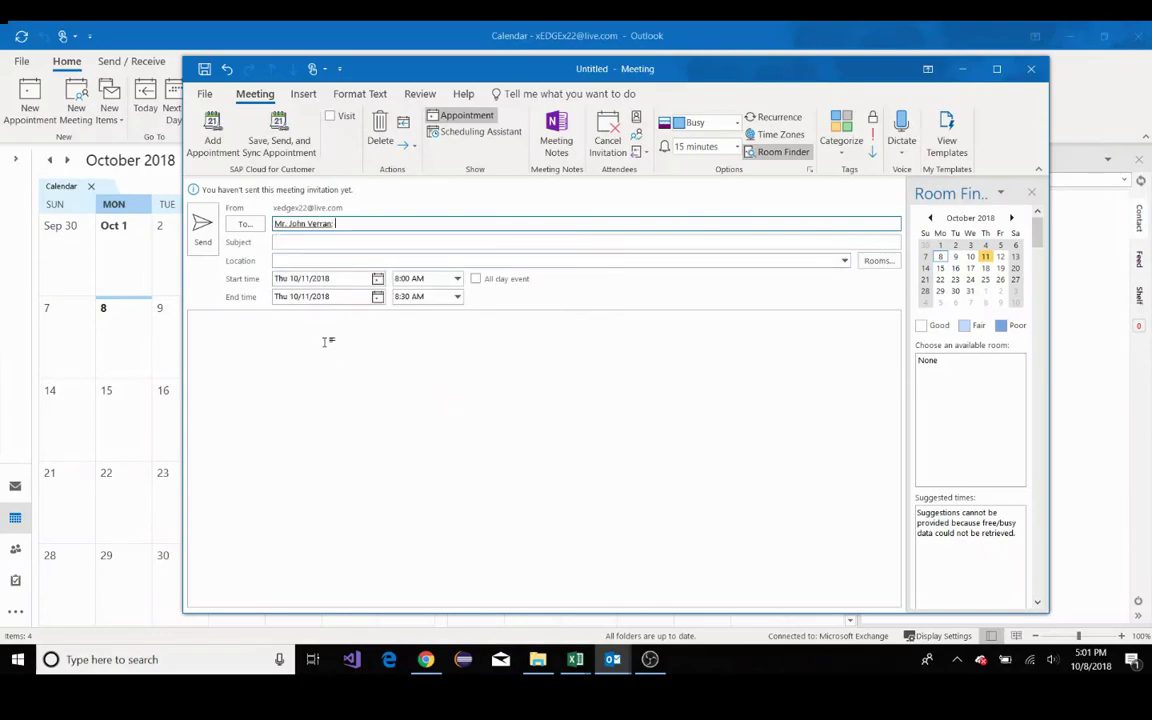
left_click(283, 243)
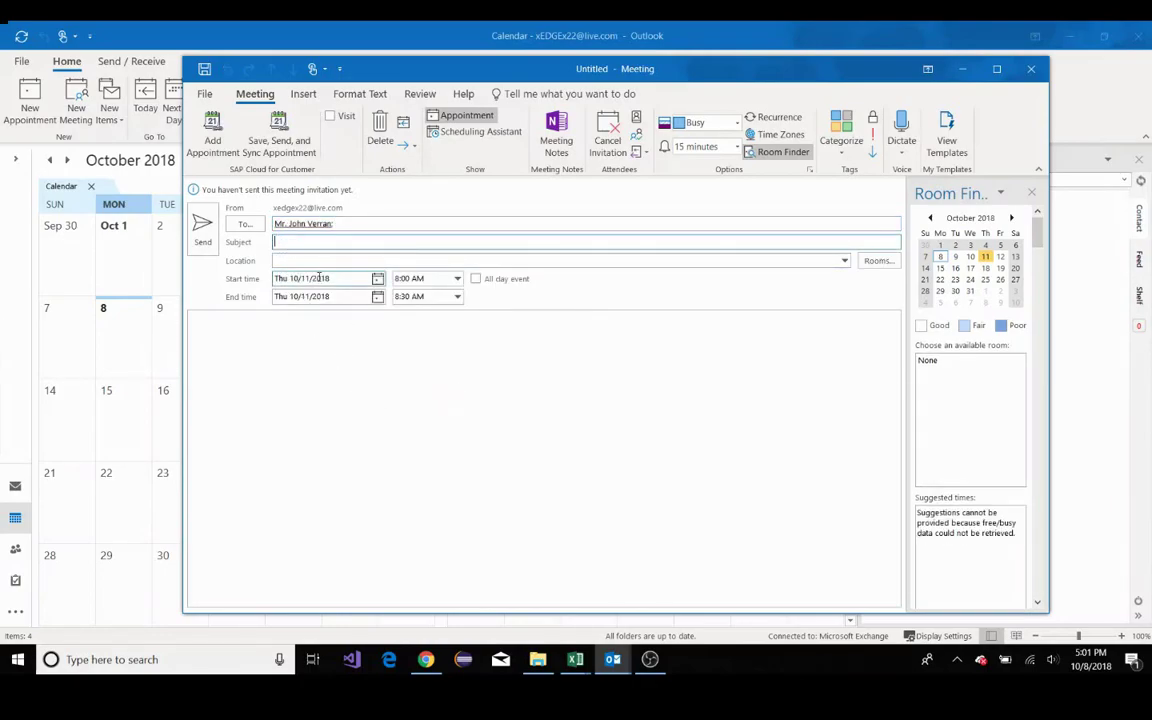
type("FiNAL DEMO")
key("Tab")
type("ASAR Naperville")
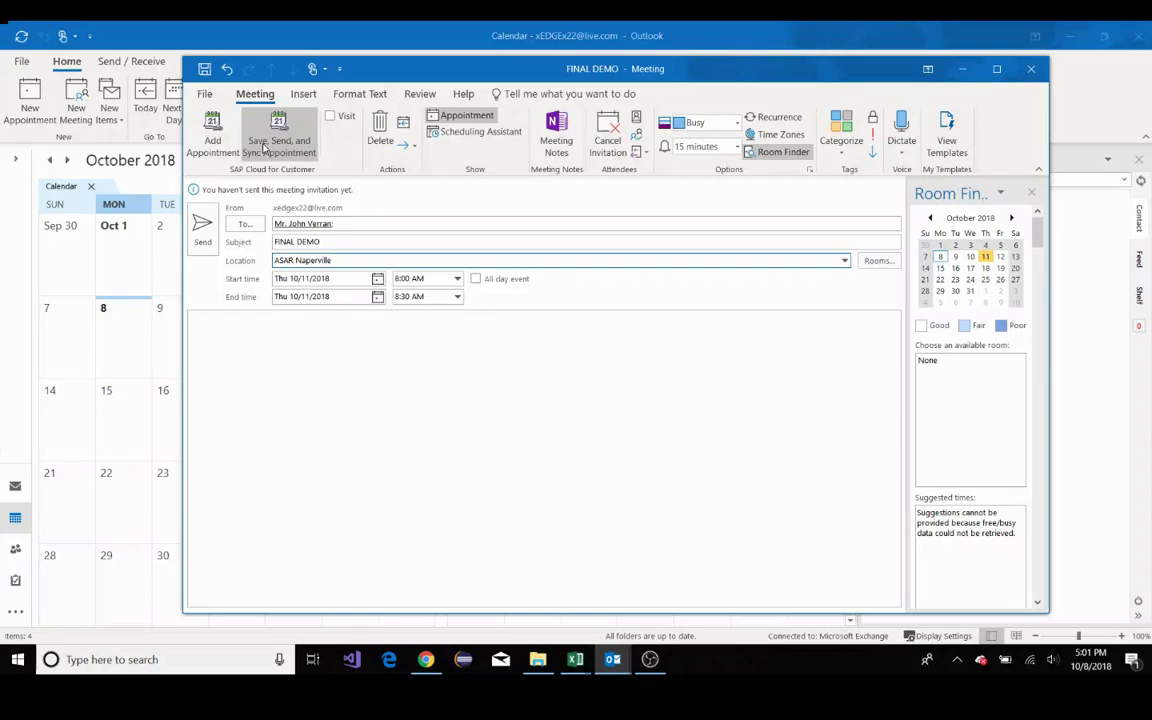
- Send the FINAL DEMO meeting with the ASAR Naperville account as reference and submit it to SAP
left_click(295, 131)
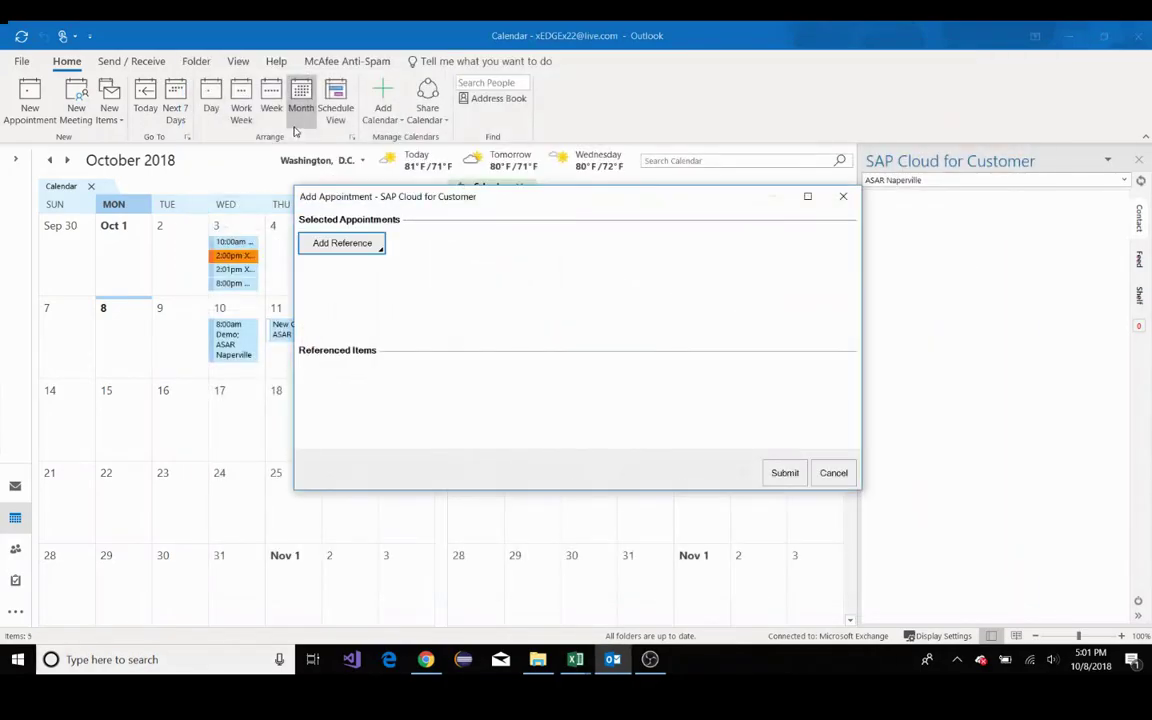
left_click(368, 246)
left_click(362, 263)
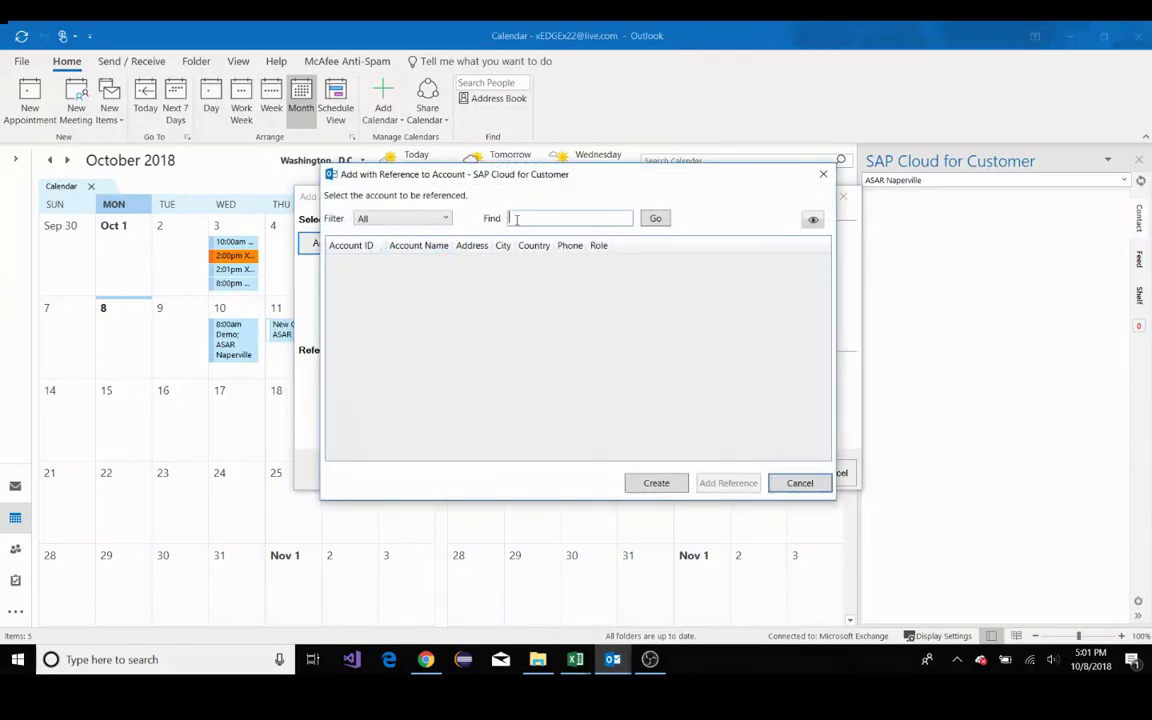
type("ASAR")
key("Return")
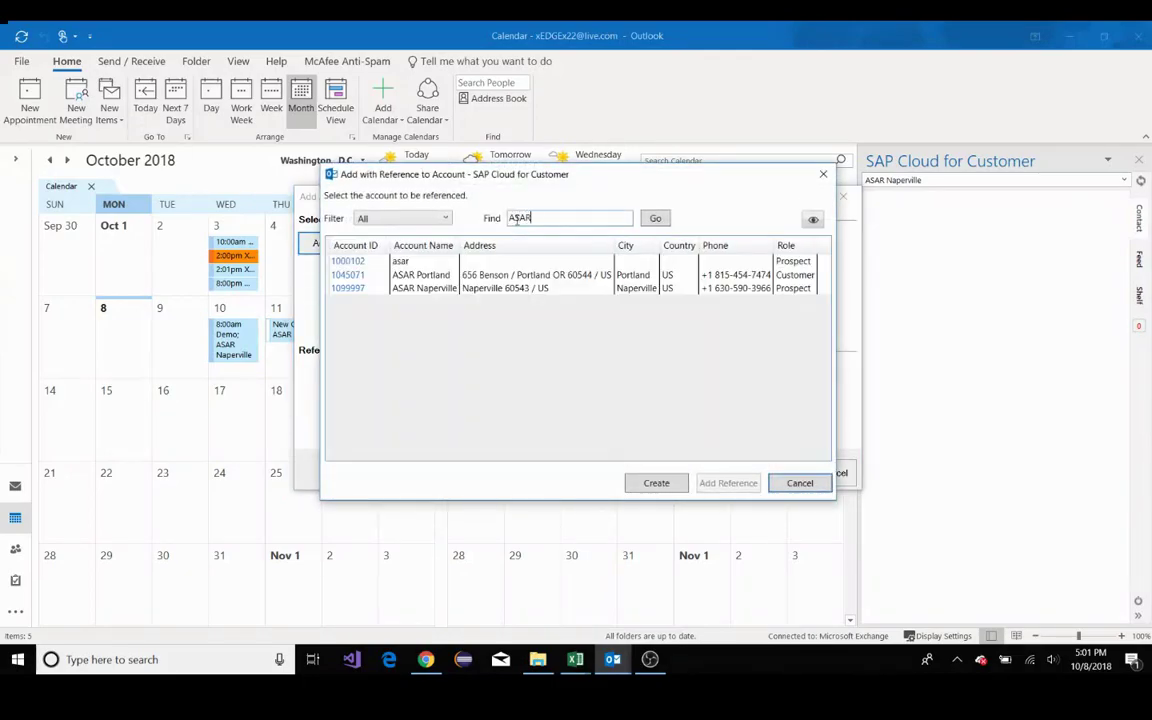
left_click(716, 482)
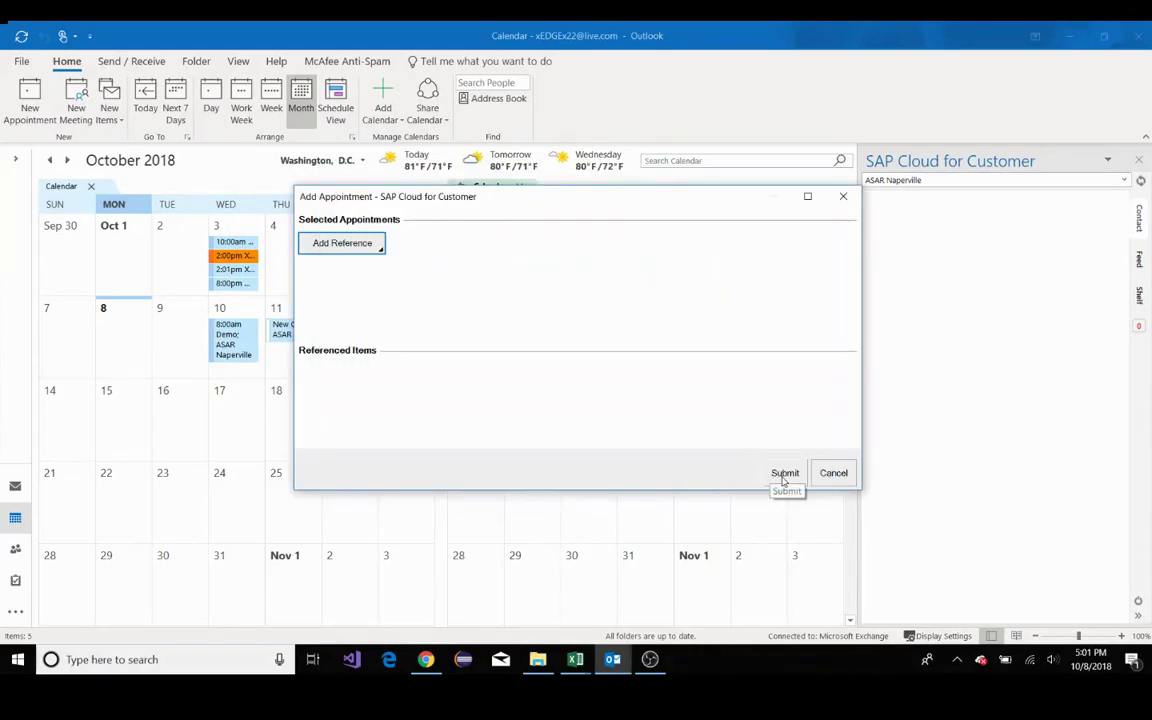
left_click(785, 474)
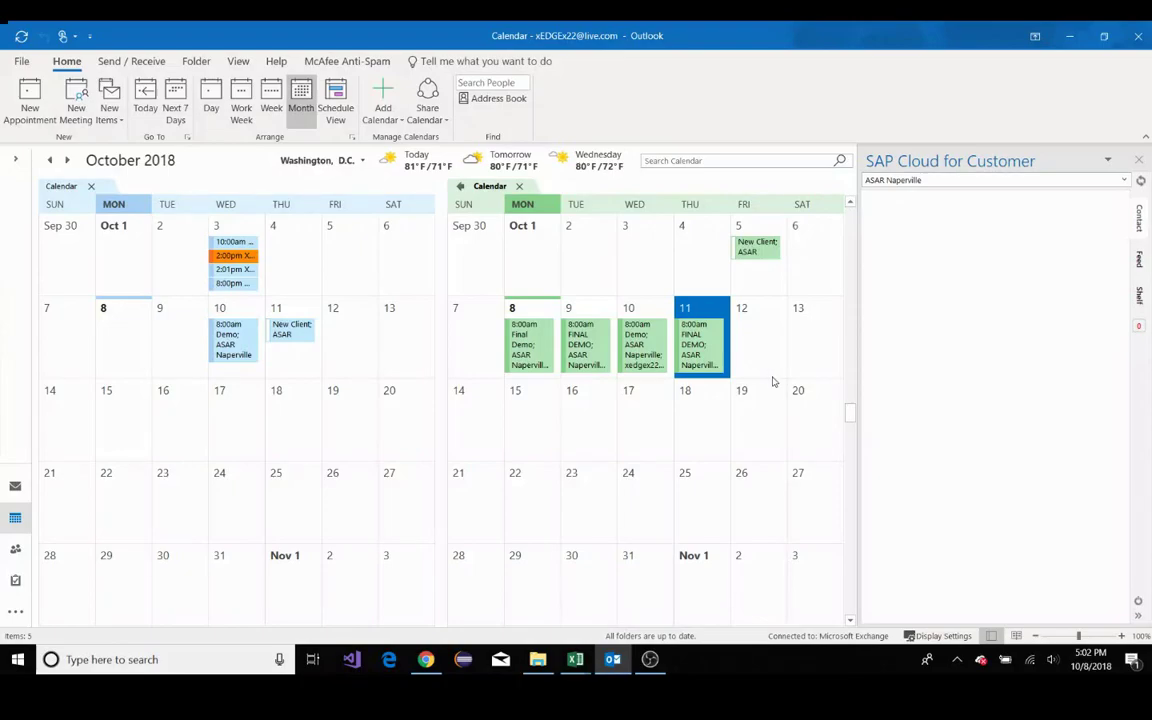
- Select ASAR Naperville in the SAP pane's account box to show its details, leads and opportunities
left_click(1061, 180)
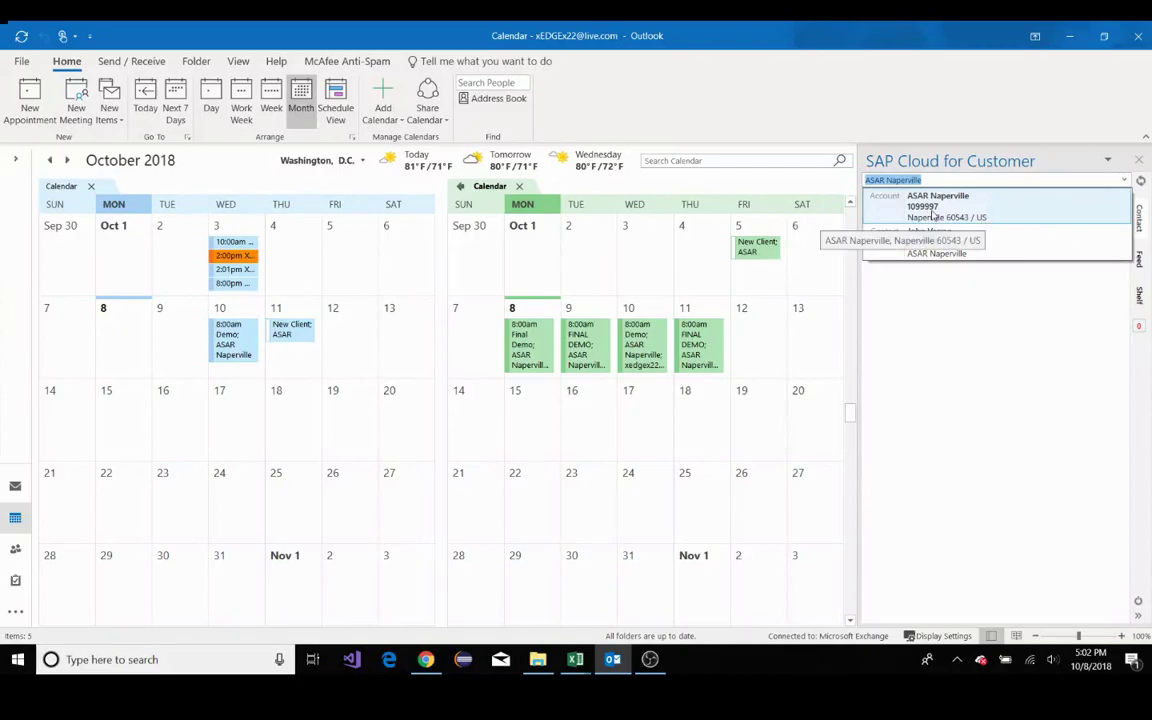
left_click(990, 212)
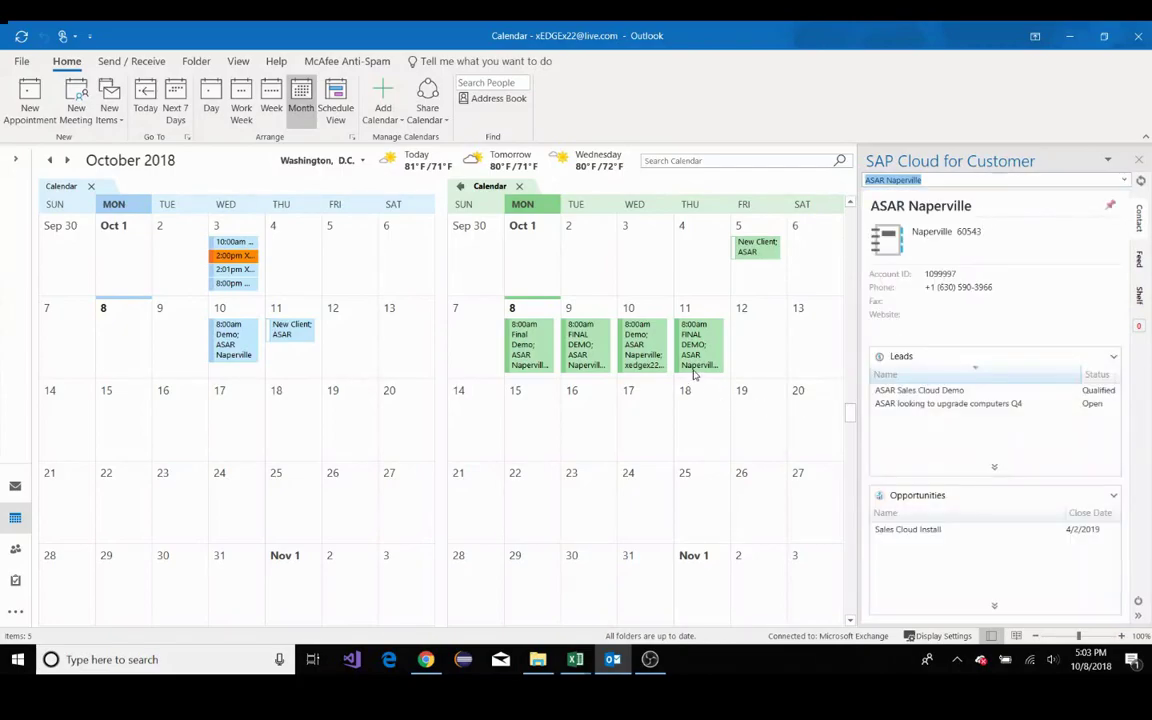
mouse_move(704, 352)
left_mouse_down()
mouse_move(720, 290)
mouse_move(700, 250)
mouse_move(698, 350)
mouse_move(689, 228)
mouse_move(725, 300)
mouse_move(762, 332)
mouse_move(700, 345)
left_mouse_up()
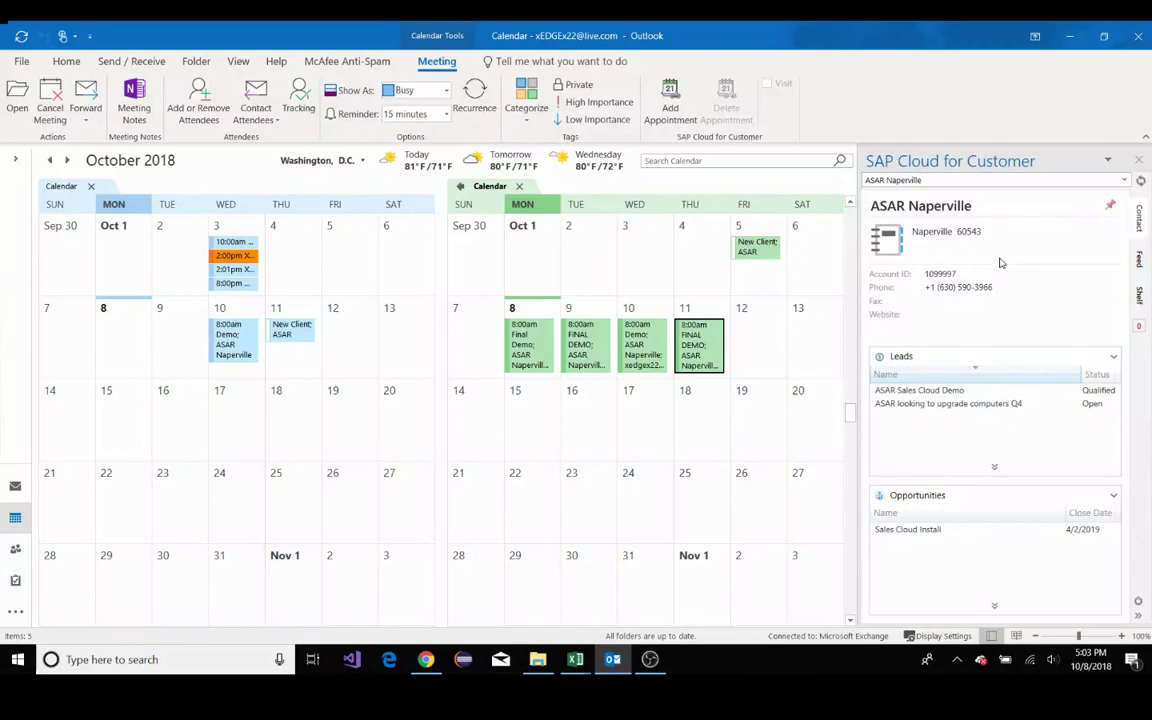
- Show the SAP Feed tab, then switch from the calendar to the Mail inbox
left_click(1139, 259)
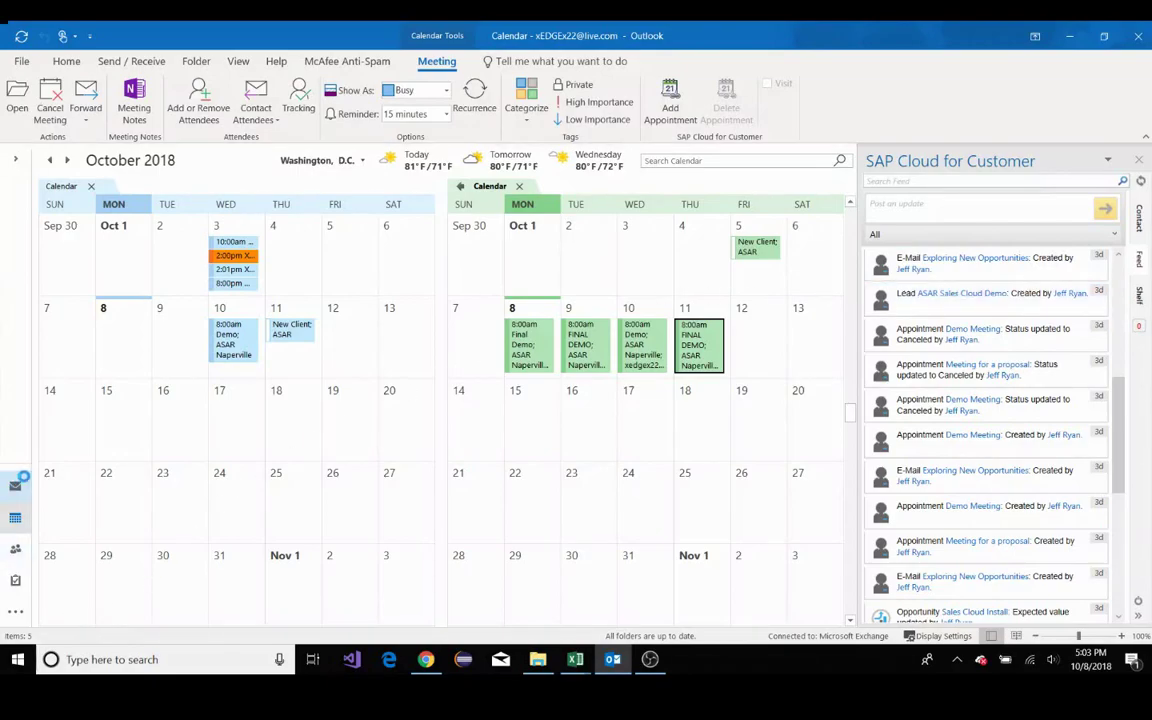
left_click(15, 486)
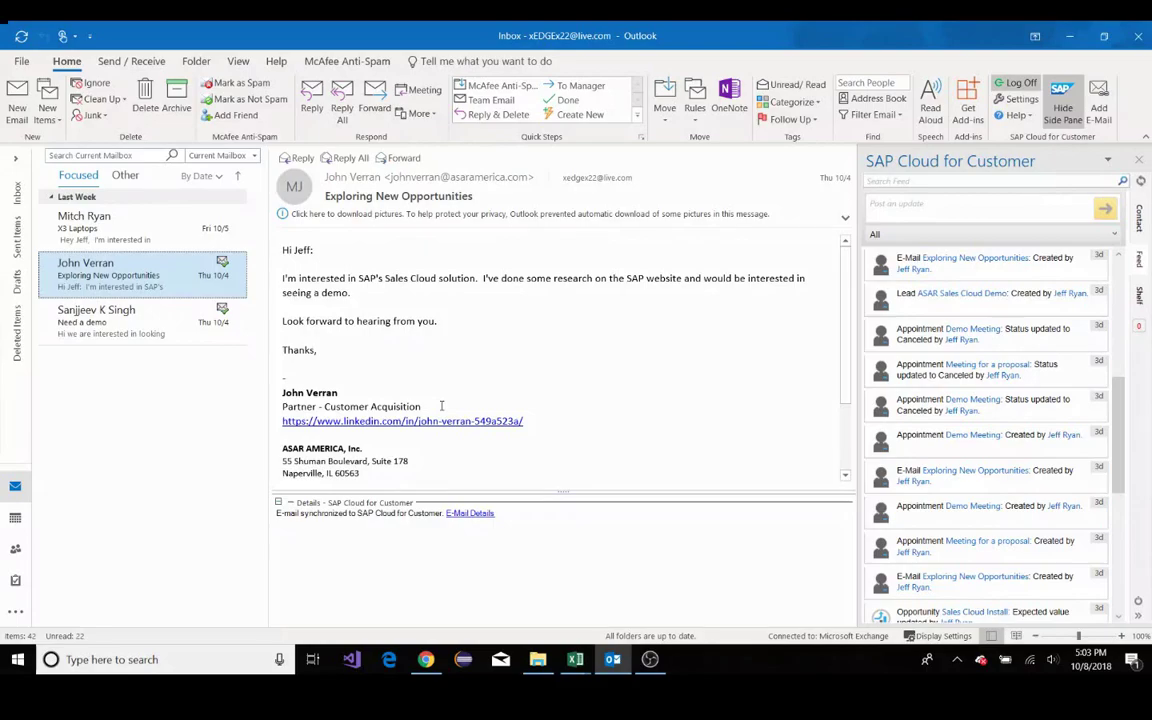
- Comment 'It went great! I'll update you soon!' on the colleague's feed post, then return to the feed
scroll(903, 300, "up", 6)
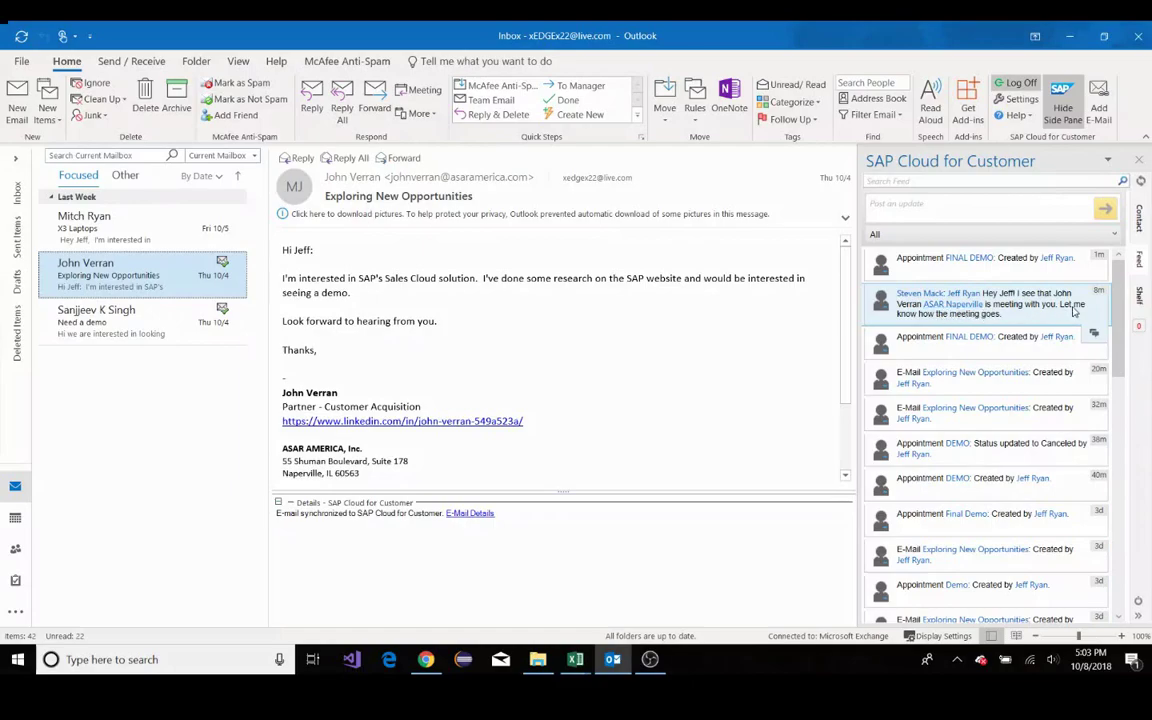
left_click(1094, 336)
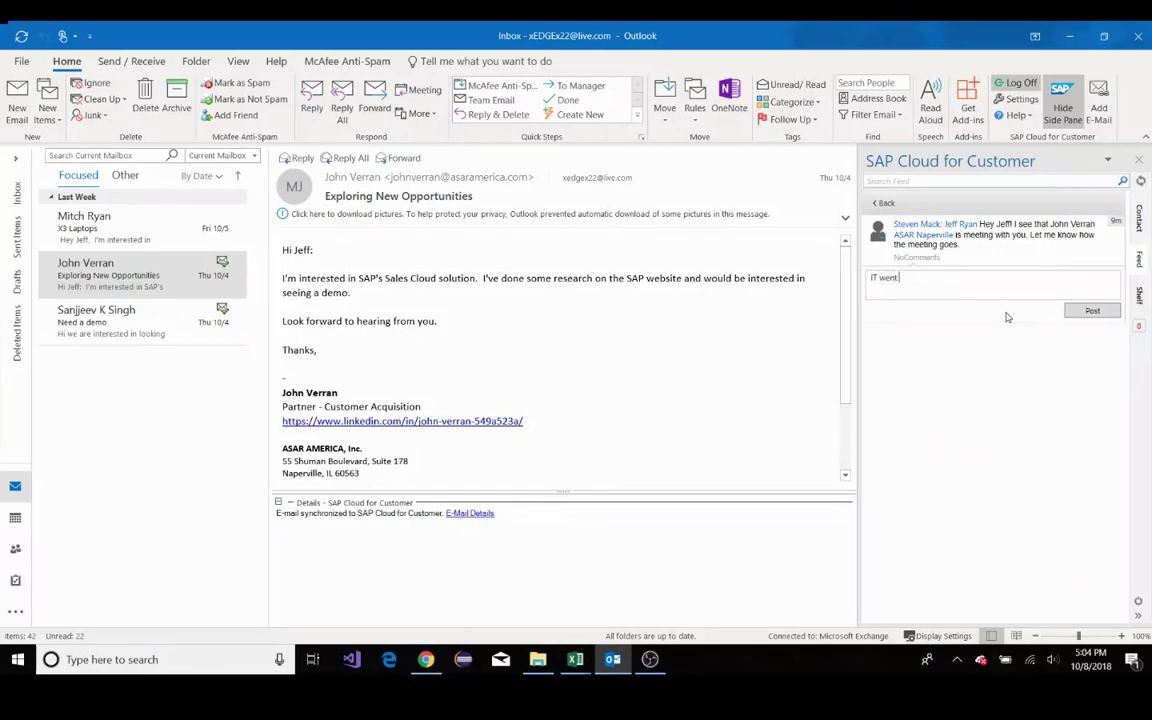
type("IT went")
key("BackSpace")
key("BackSpace")
key("BackSpace")
key("BackSpace")
key("BackSpace")
key("BackSpace")
type("t")
type("went great! I'll update you soon")
left_click(1080, 313)
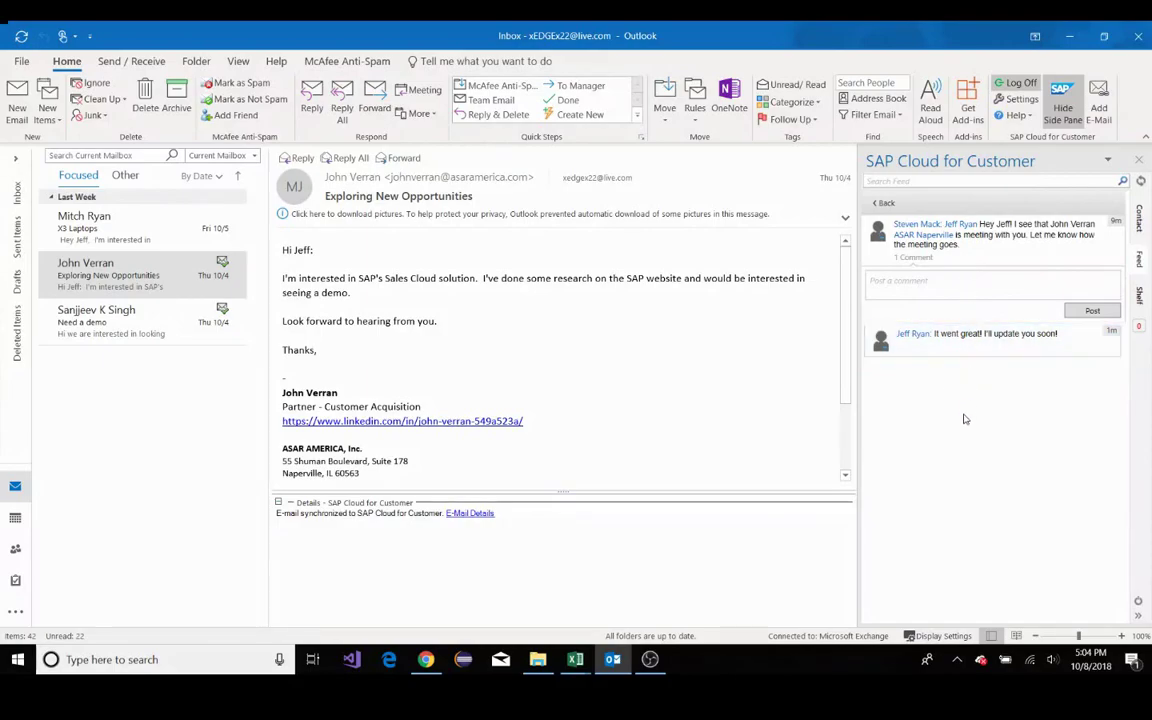
left_click(885, 204)
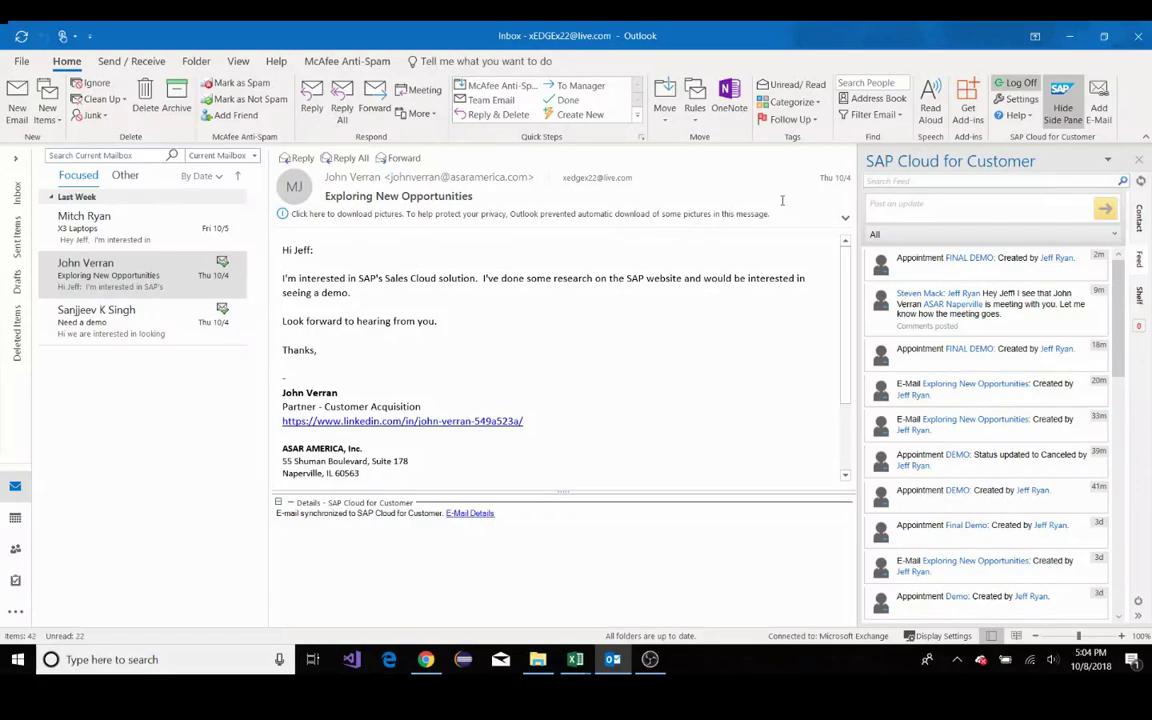
- Open the X3 Laptops email and view its sender on the SAP pane's Contact tab
left_click(103, 233)
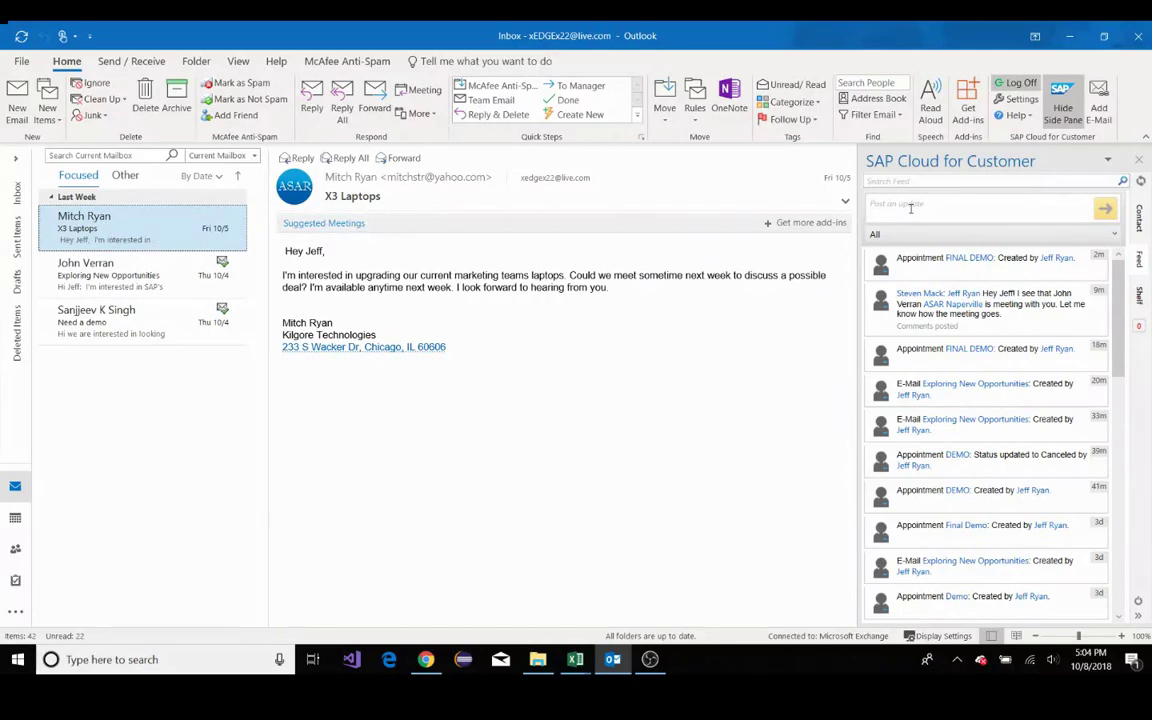
left_click(1142, 213)
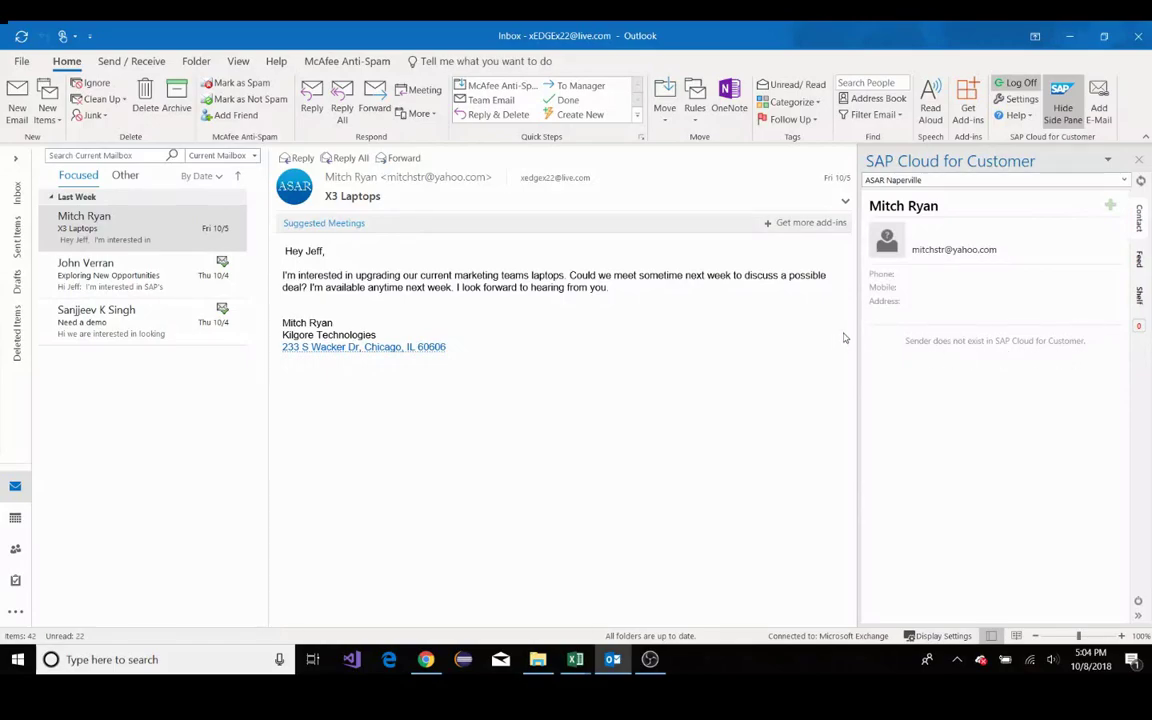
- Start a new contact for the X3 Laptops sender from the SAP pane, then return to the inbox
left_click(1109, 207)
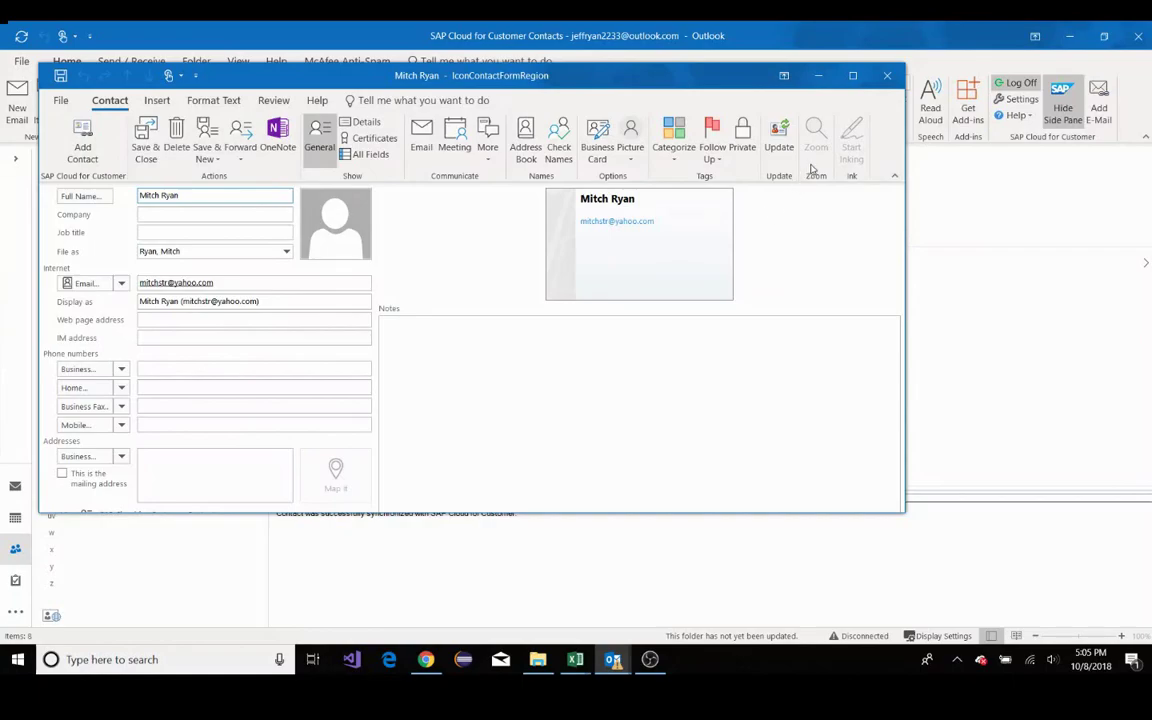
left_click_drag(619, 77, 643, 85)
key("Escape")
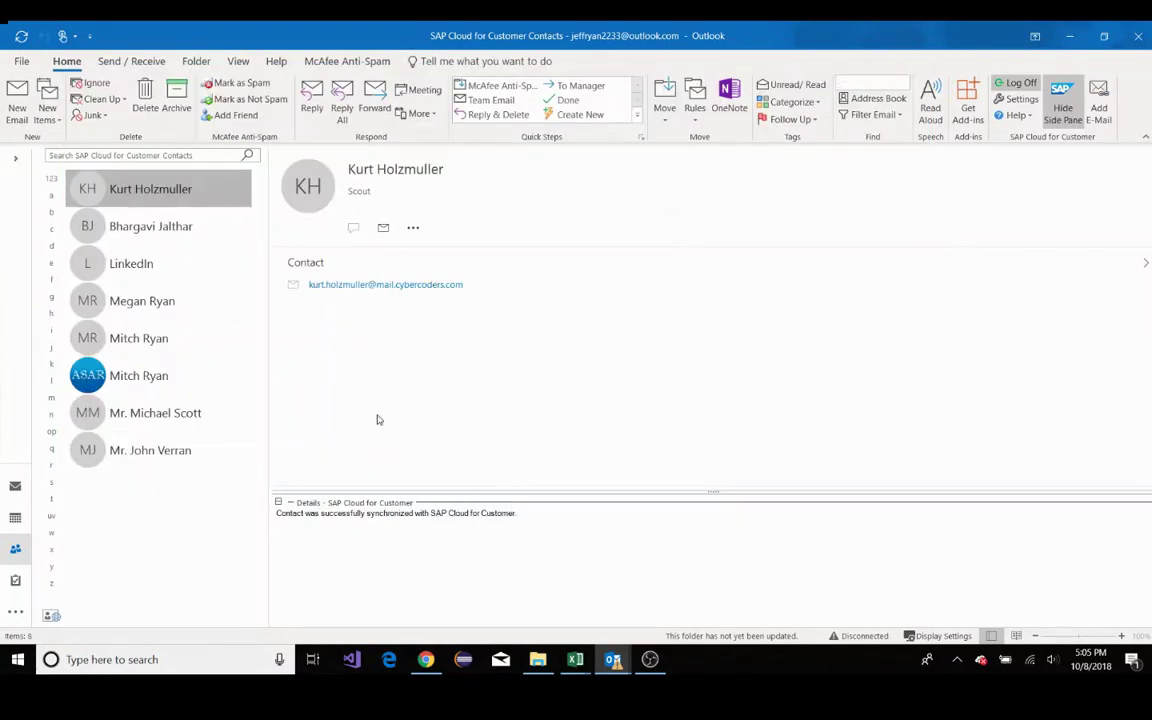
left_click(15, 487)
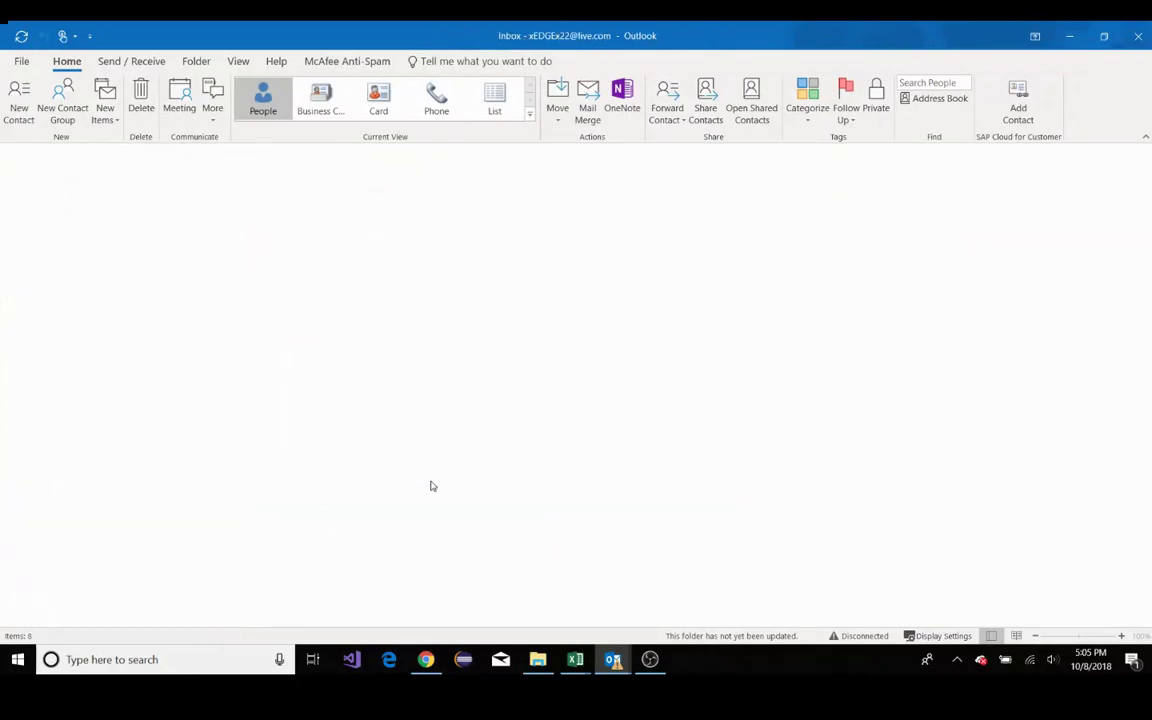
- Copy 233 S Wacker Dr, Chicago, IL 60606 from the email into the contact's business address
left_click_drag(447, 350, 283, 348)
key("ctrl+c")
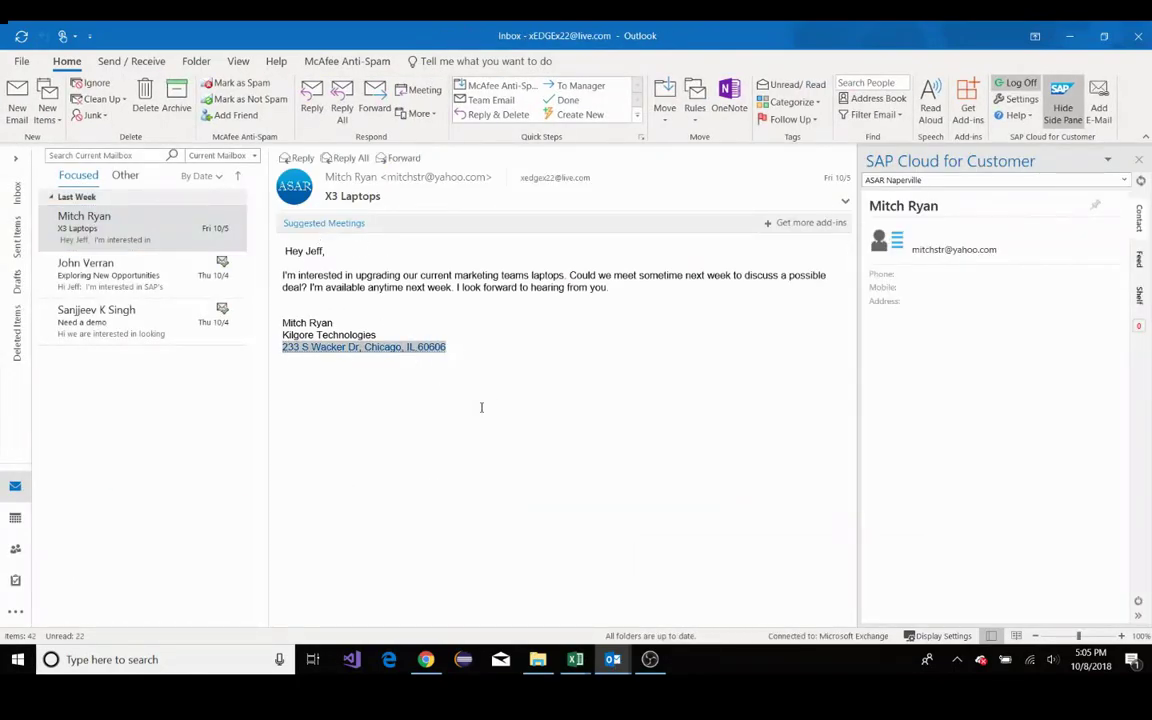
left_click(613, 659)
left_click(686, 590)
double_click(800, 85)
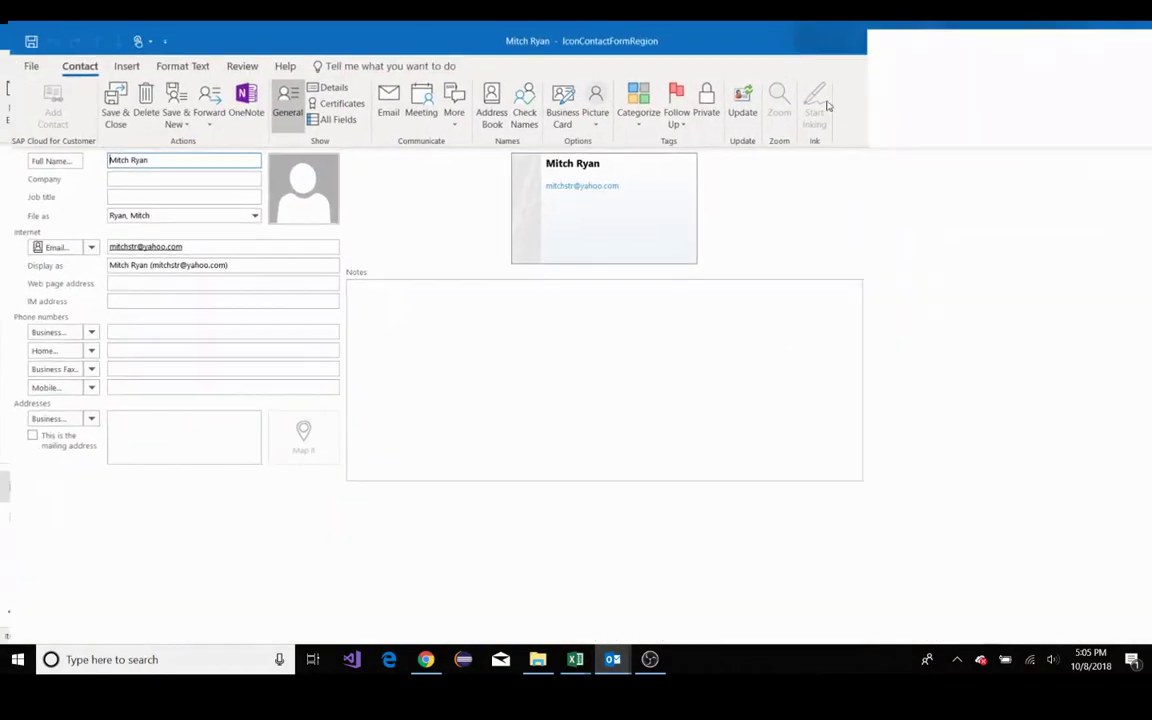
left_click(120, 425)
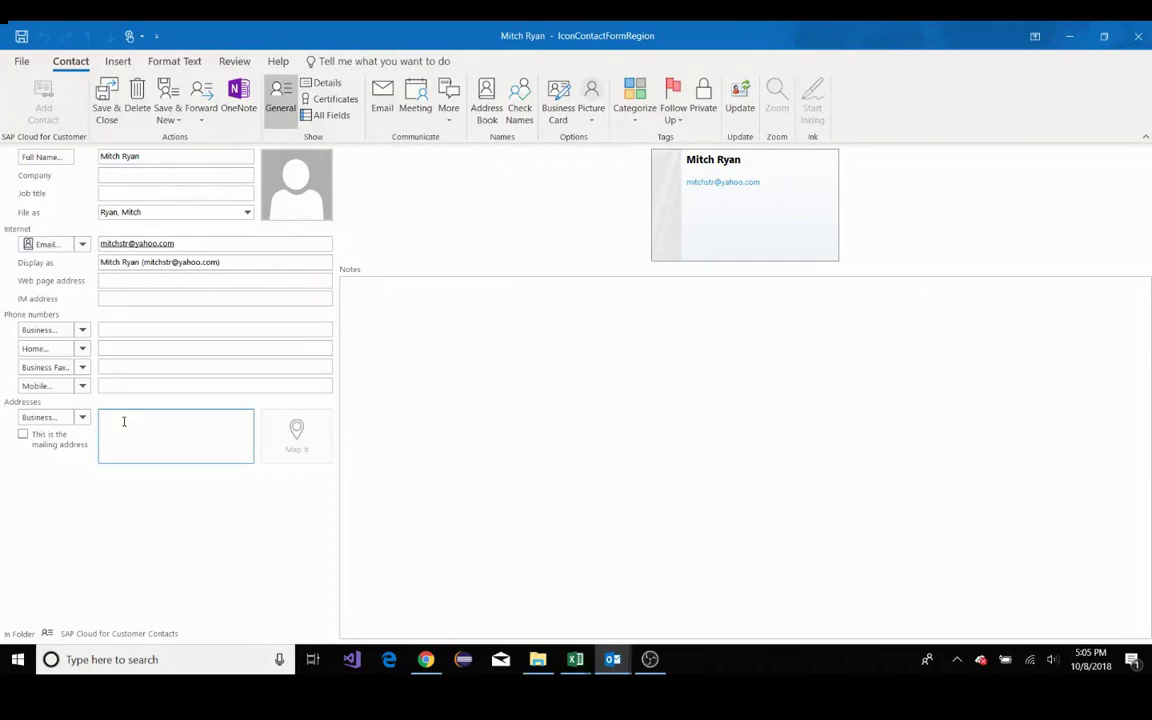
key("ctrl+v")
left_click(136, 178)
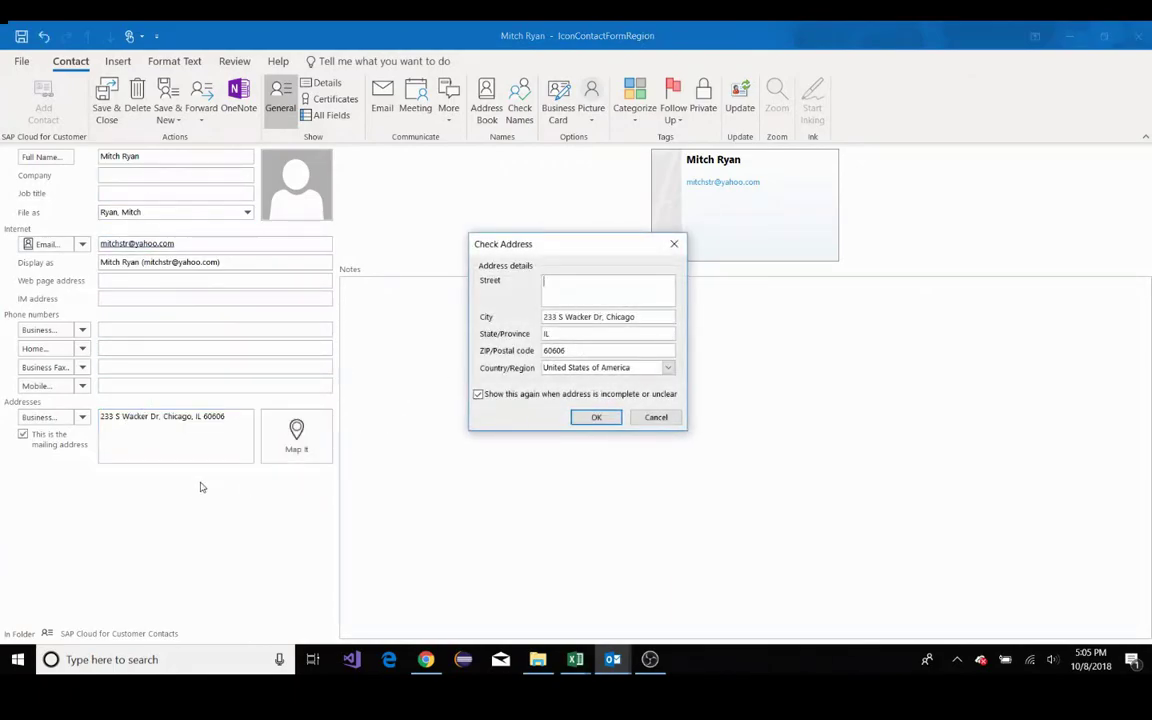
left_click(662, 421)
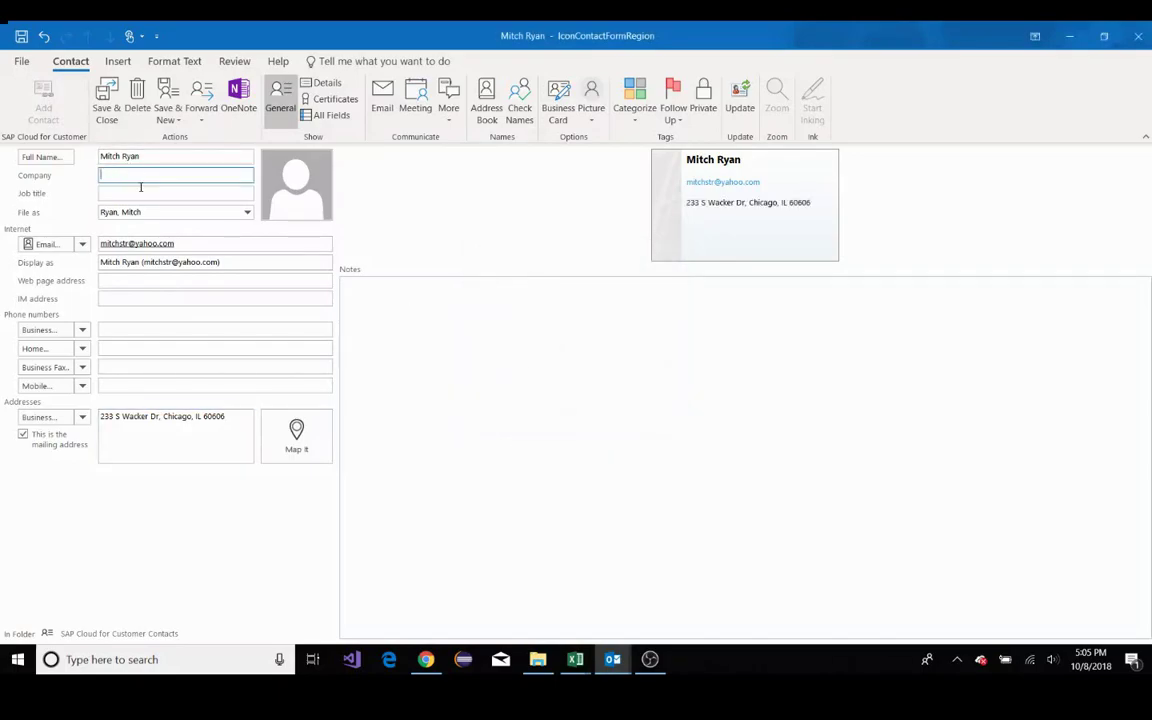
- Enter 'Kilgor' as the start of the company name Kilgore
type("Kilg")
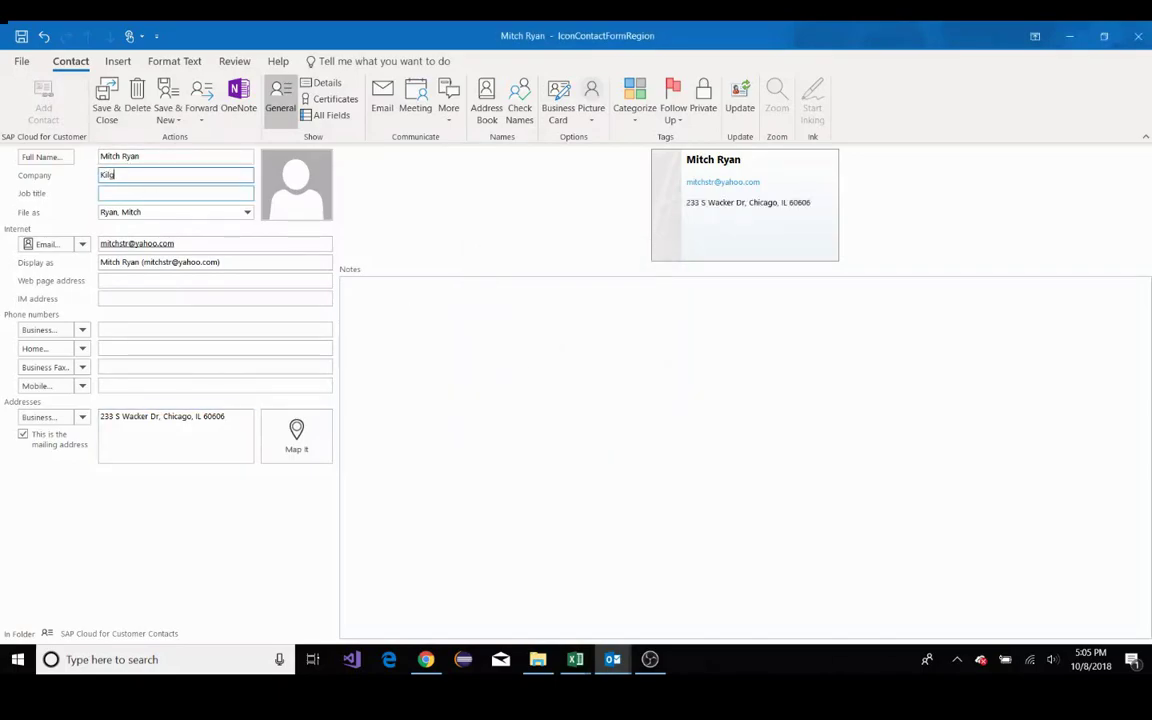
type("or")
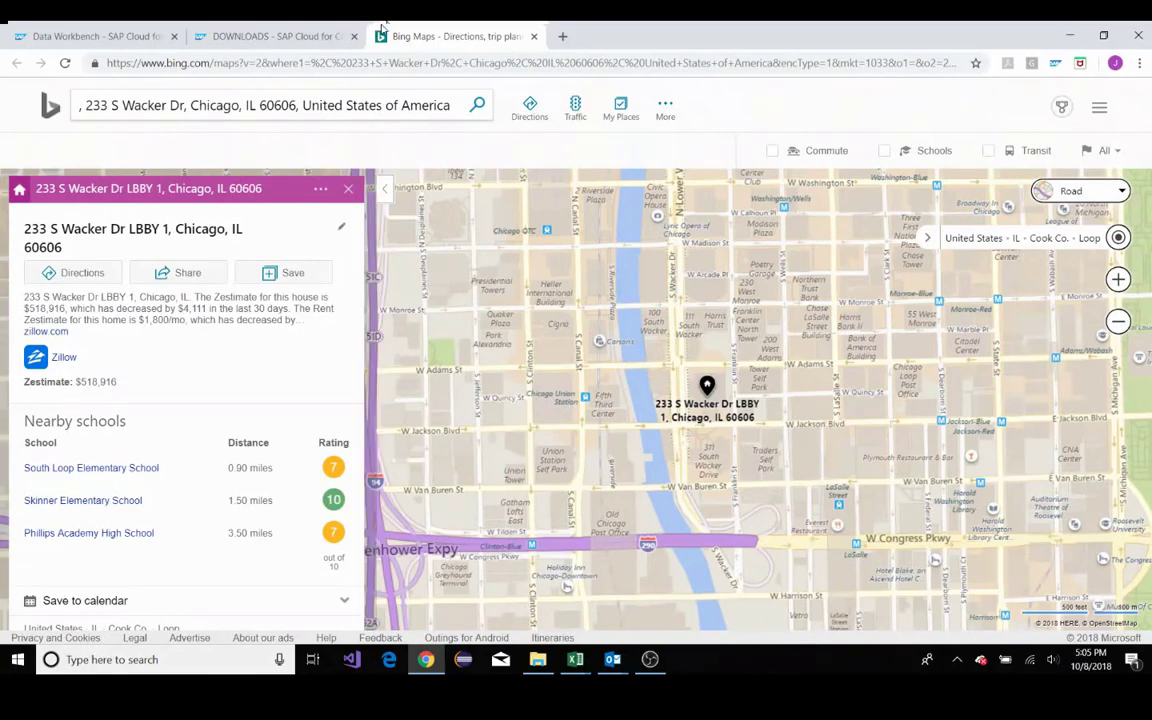
- Close the Bing Maps view of 233 S Wacker Dr and switch back to the Outlook contact
scroll(688, 407, "down", 3)
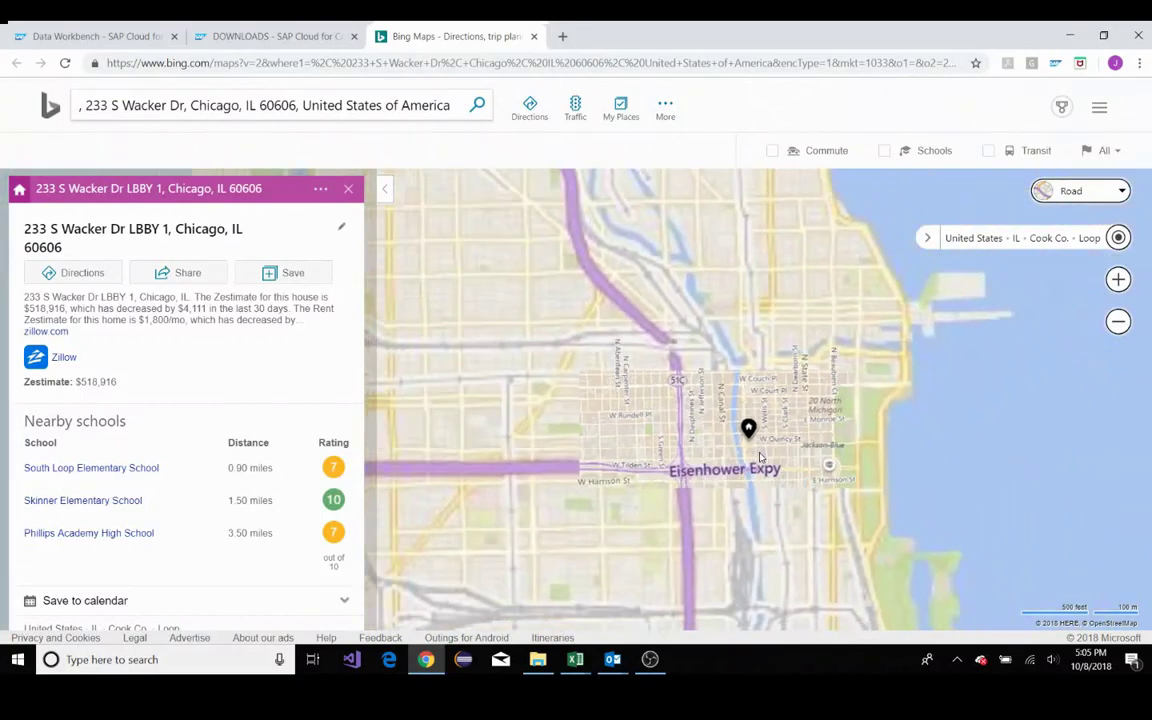
left_click(534, 36)
key("alt+Tab")
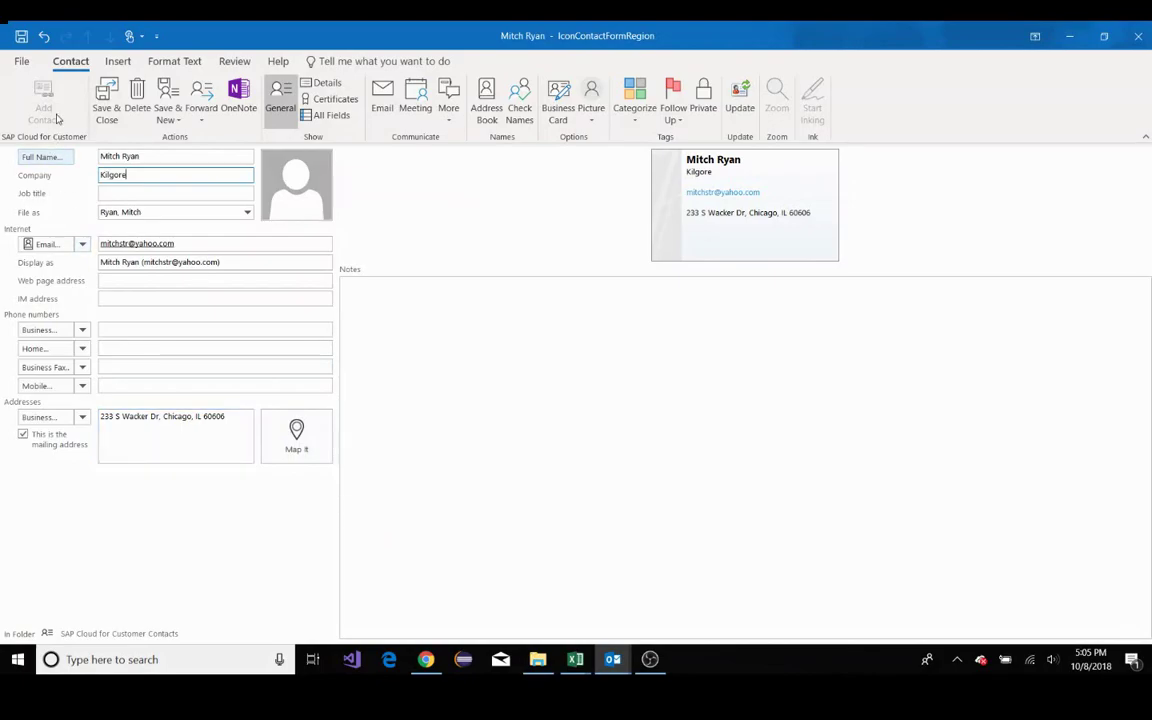
- Review the Kilgore contact's fields, then close it and save the changes
left_click(174, 194)
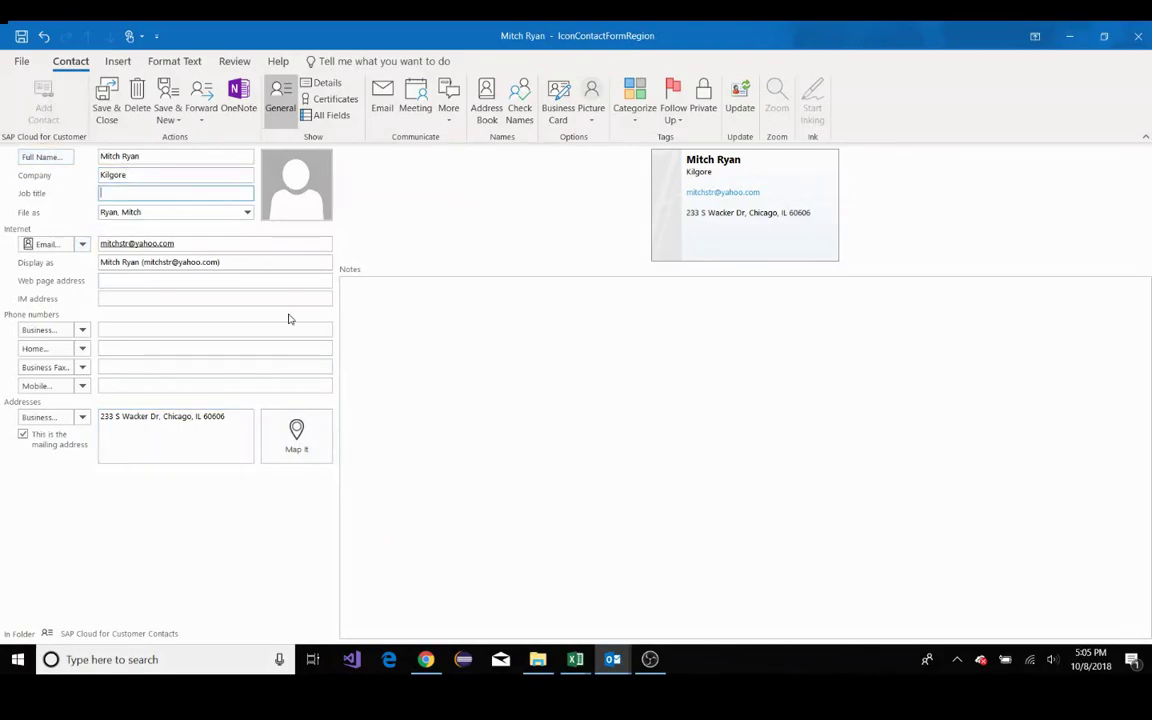
left_click(223, 435)
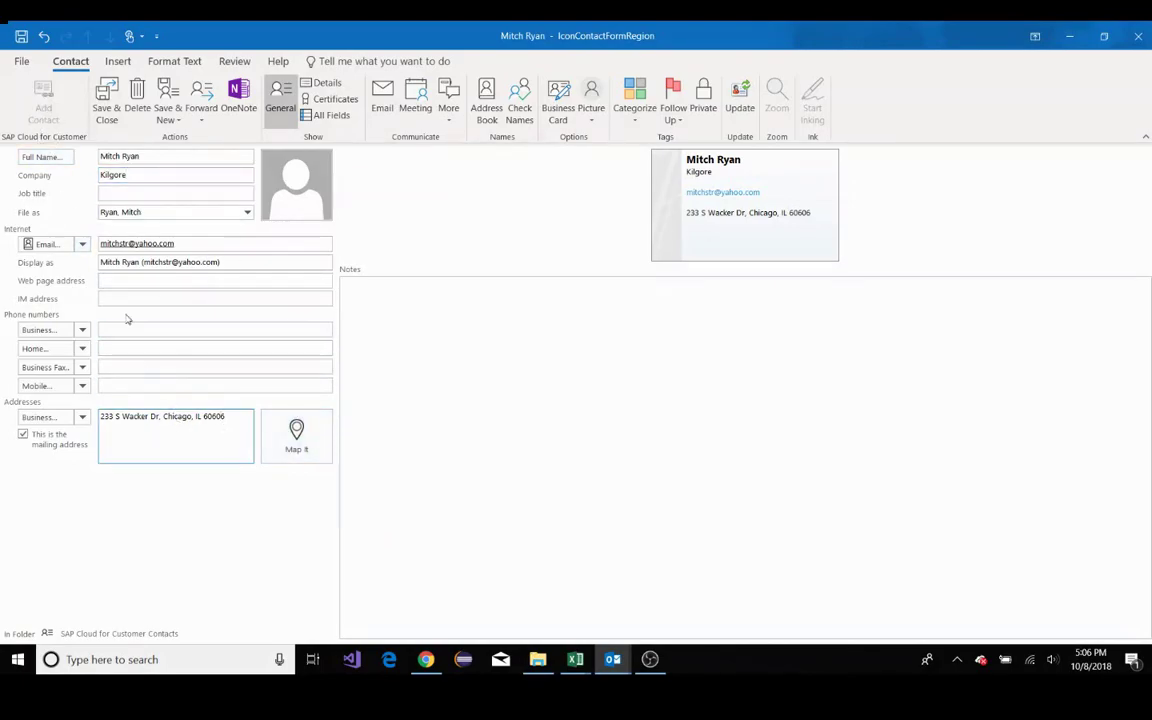
left_click(110, 264)
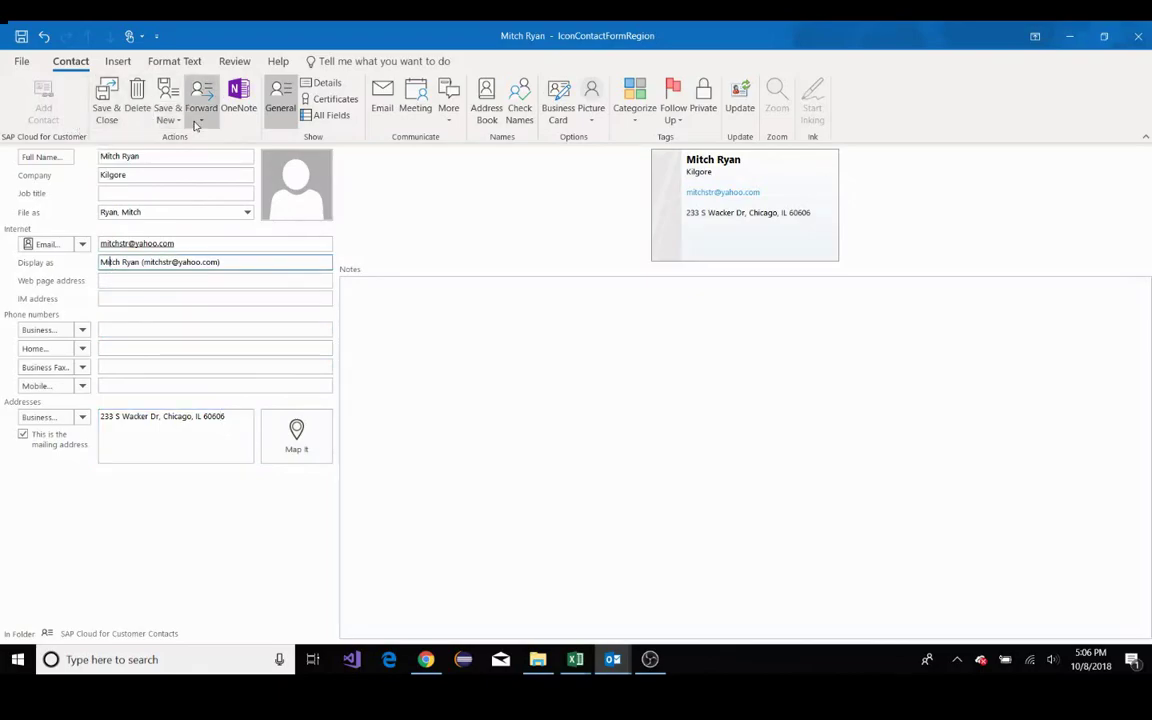
left_click(1138, 36)
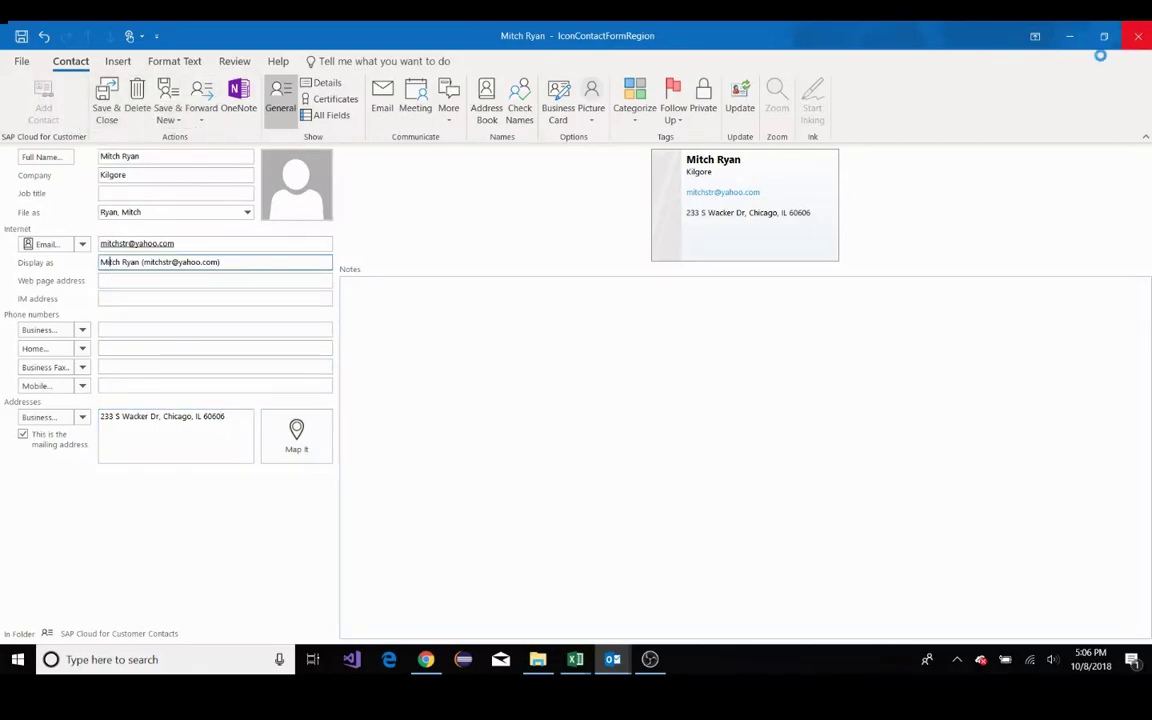
left_click(540, 384)
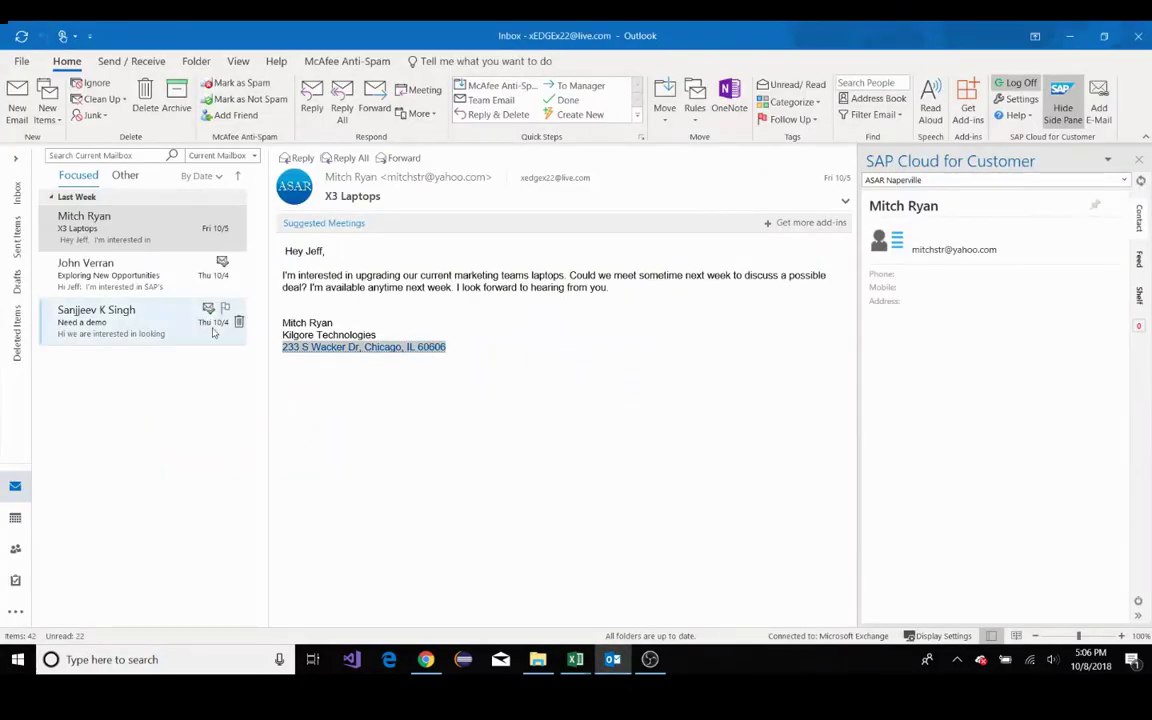
mouse_move(285, 197)
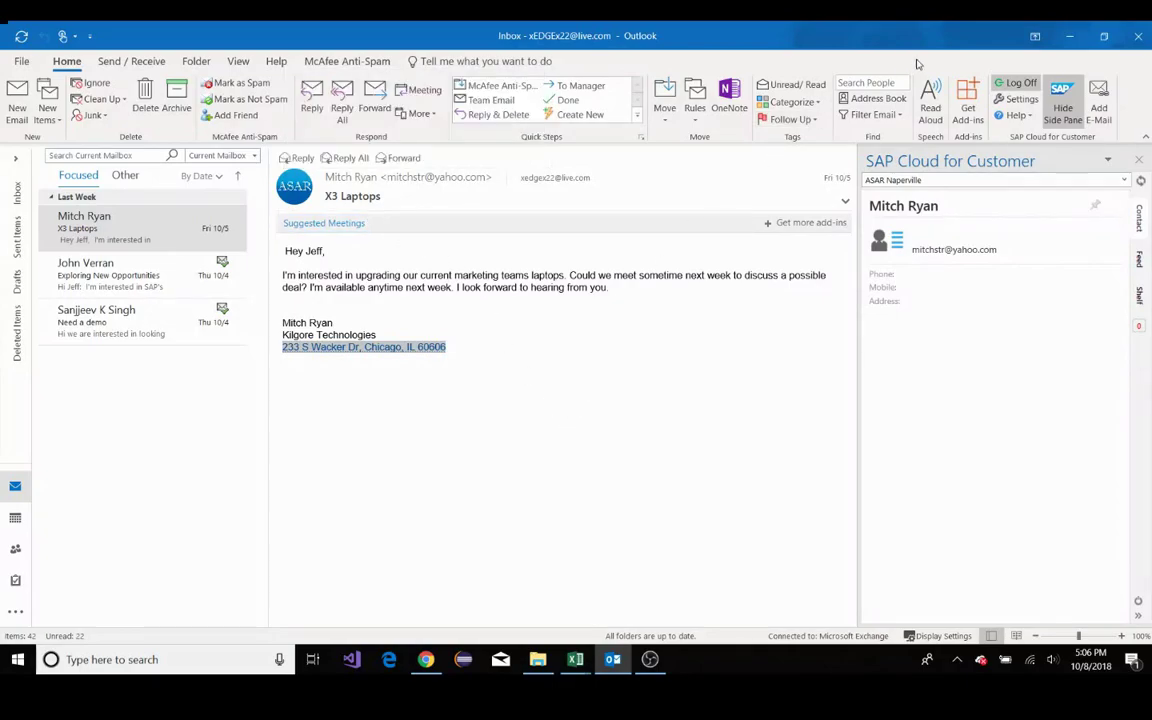
- Minimize Outlook to reveal the desktop with the ASAR logo
left_click(1069, 36)
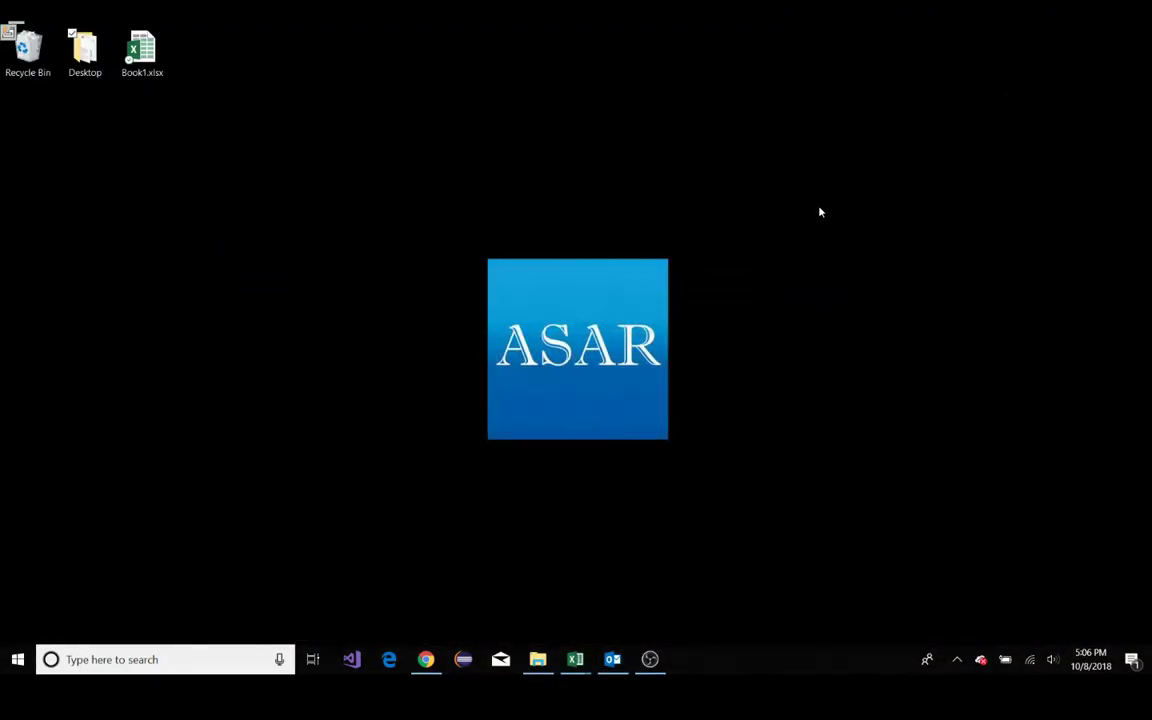